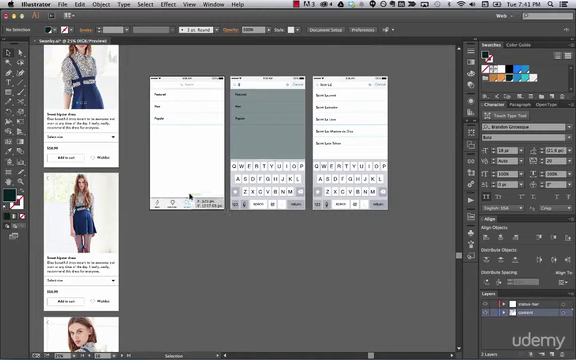
Step: Alt-drag a copy of the Featured/New/Popular search artboard below the keyboard screens, then zoom to it
key("z")
left_click_drag(160, 160, 225, 216)
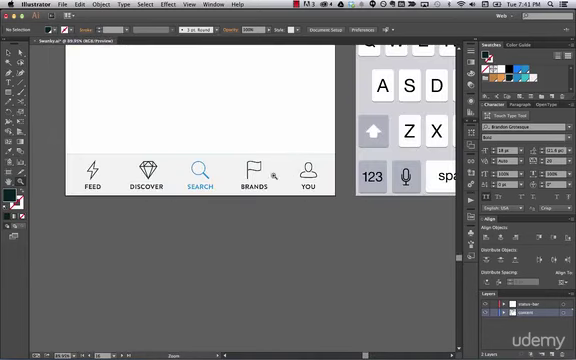
key("super+minus")
key("super+minus")
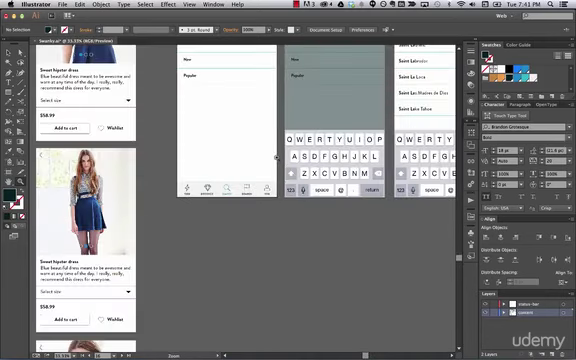
key("super+minus")
key("super+minus")
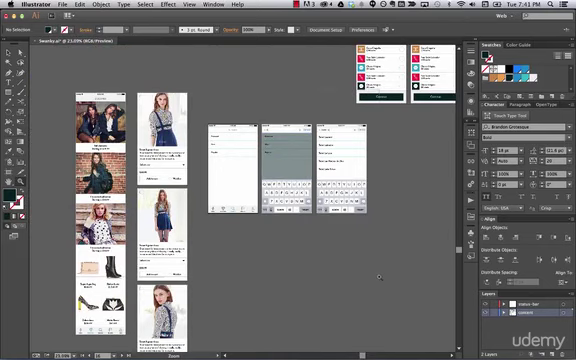
key("super+plus")
scroll(379, 268, "down", 2)
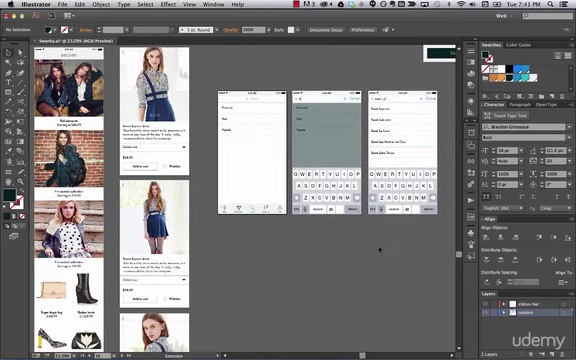
scroll(290, 220, "down", 1)
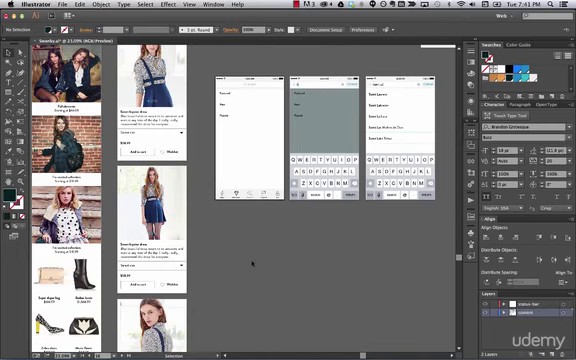
scroll(252, 261, "down", 2)
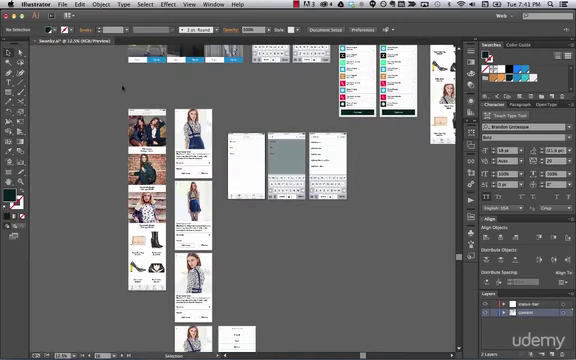
scroll(261, 176, "down", 2)
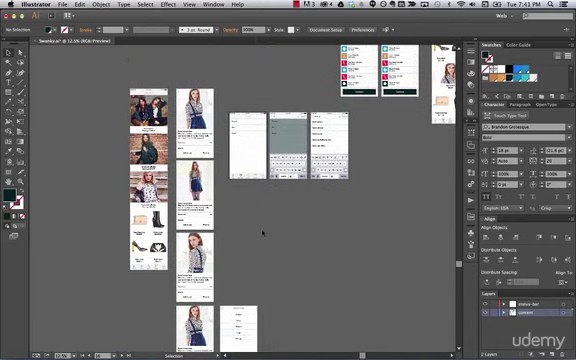
scroll(268, 214, "right", 4)
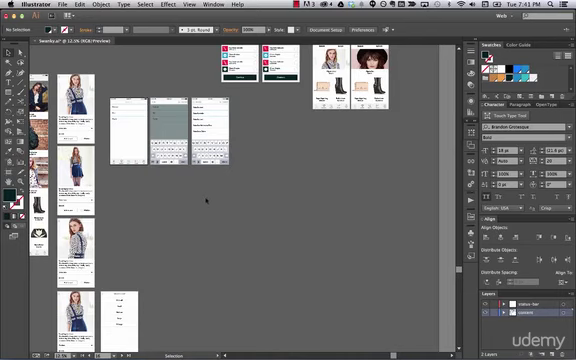
scroll(120, 170, "left", 3)
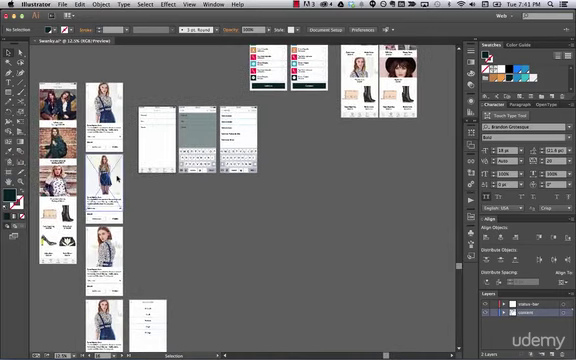
scroll(150, 150, "left", 4)
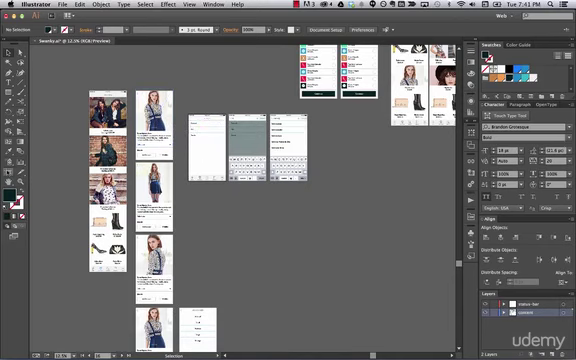
key("shift+o")
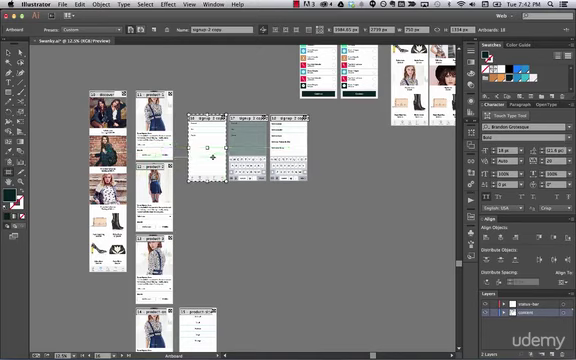
mouse_move(206, 158)
left_mouse_down()
mouse_move(278, 232)
mouse_move(252, 232)
mouse_move(252, 225)
left_mouse_up()
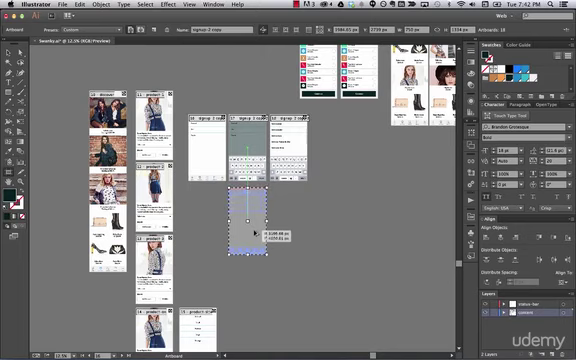
left_click_drag(254, 232, 254, 240)
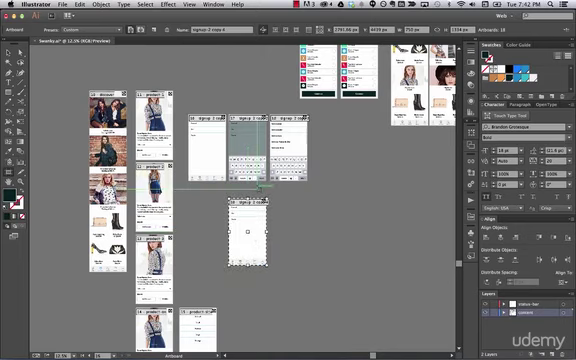
key("Escape")
key("ctrl+0")
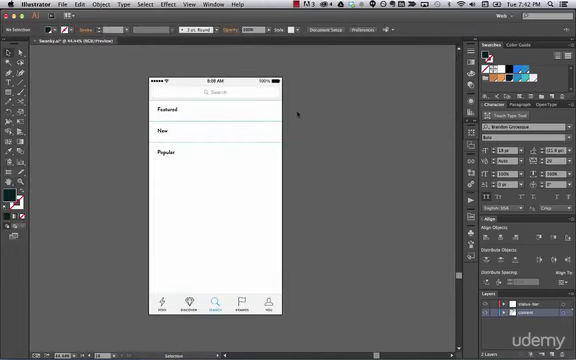
Step: Delete the Featured, New and Popular rows and the search bar from the copied screen
left_click_drag(292, 100, 133, 255)
key("Delete")
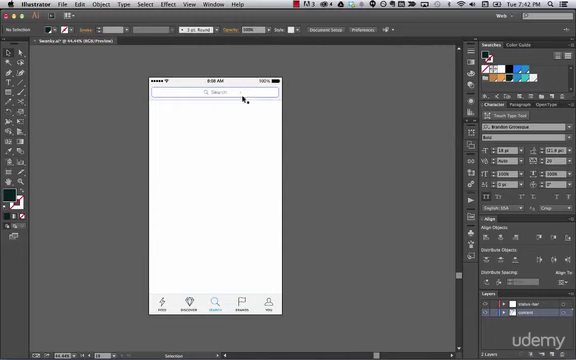
left_click(239, 92)
key("Delete")
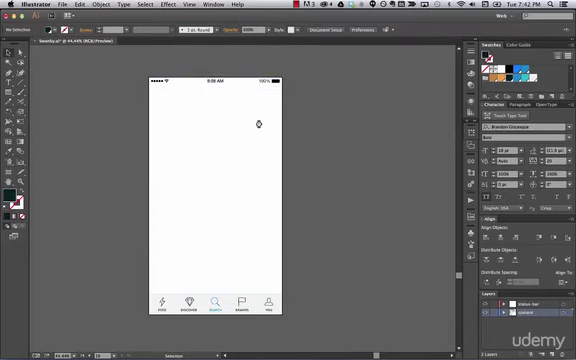
scroll(258, 124, "down", 2)
scroll(258, 124, "down", 2)
scroll(258, 124, "down", 2)
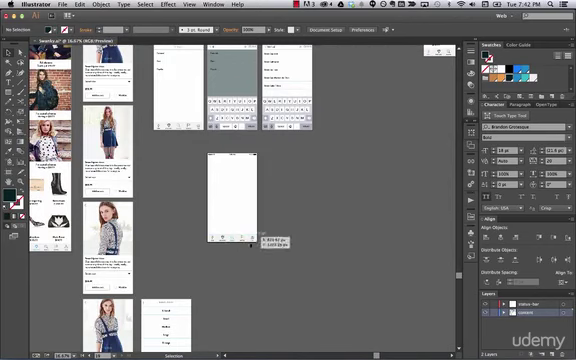
scroll(253, 236, "up", 3)
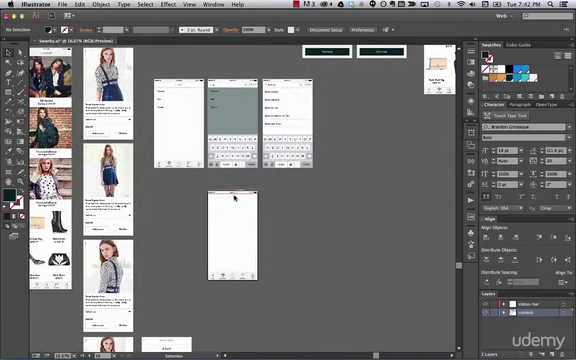
scroll(224, 207, "left", 3)
Step: Copy the DISCOVER header bar onto the blank screen
left_click(76, 82)
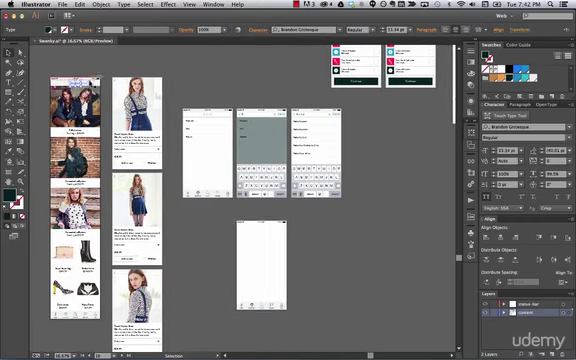
key("a")
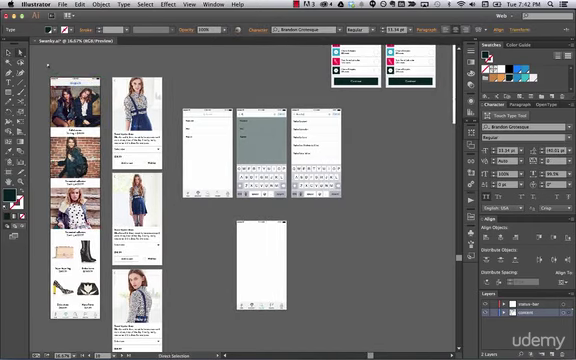
scroll(100, 100, "up", 5)
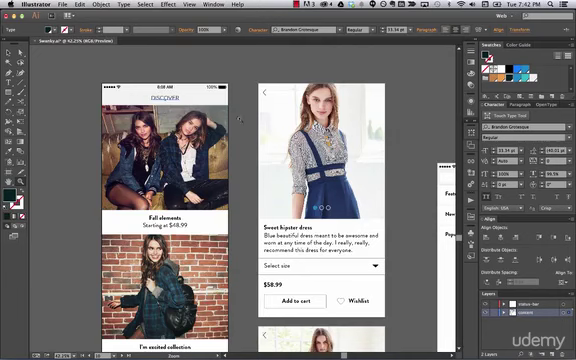
left_click(165, 97)
left_click(215, 100)
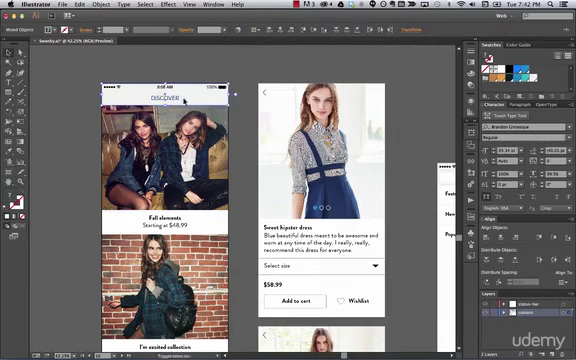
scroll(250, 120, "right", 10)
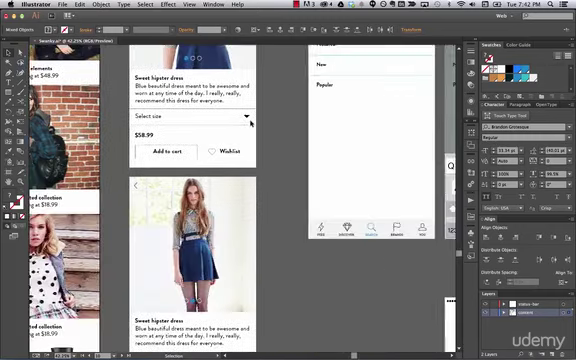
scroll(250, 120, "right", 10)
scroll(251, 123, "up", 5)
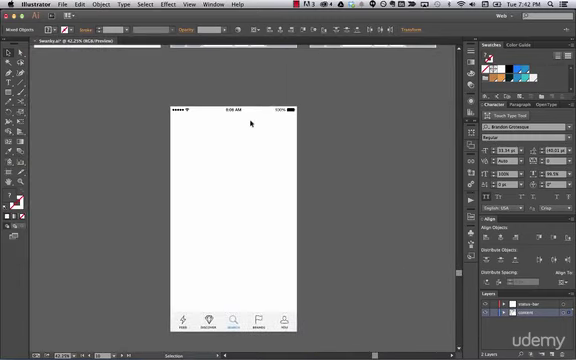
left_click(215, 318)
key("a")
key("ctrl+v")
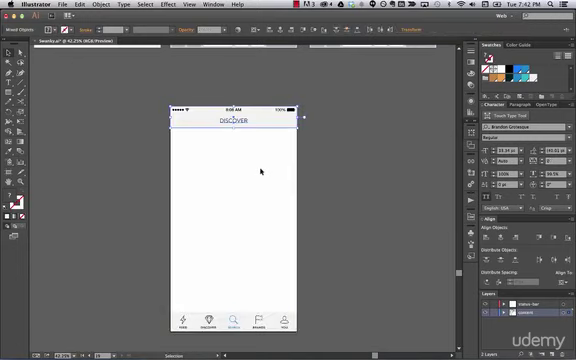
Step: Retitle the pasted header from DISCOVER to BRANDS
key("t")
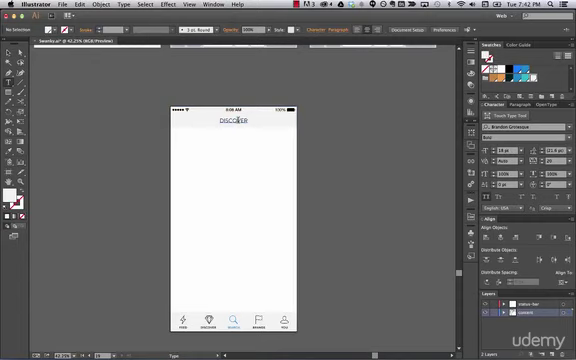
double_click(233, 120)
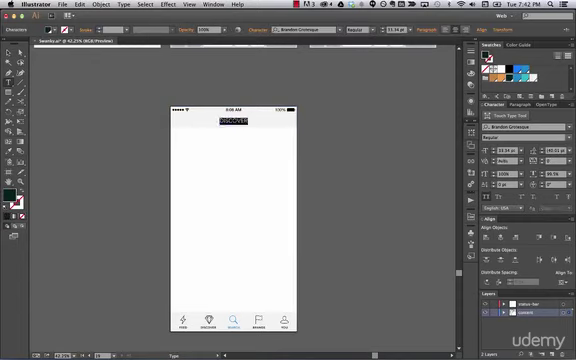
type("BRANDS")
key("Escape")
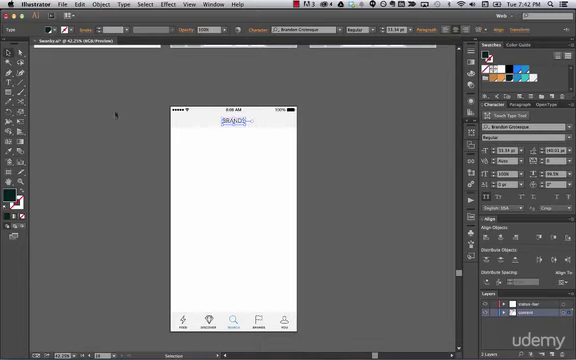
left_click(309, 5)
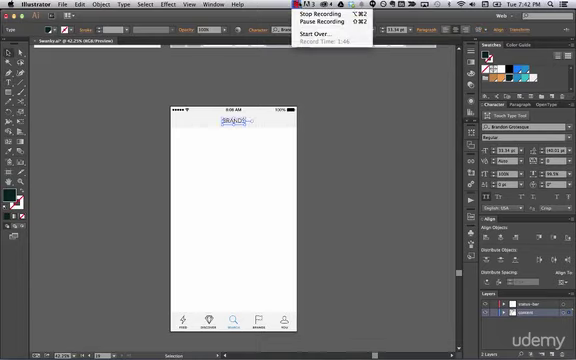
left_click(310, 20)
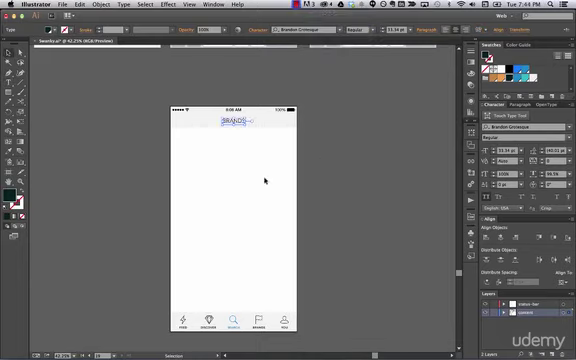
Step: Give the flag icon above BRANDS the blue of the Search icon
left_click(242, 152)
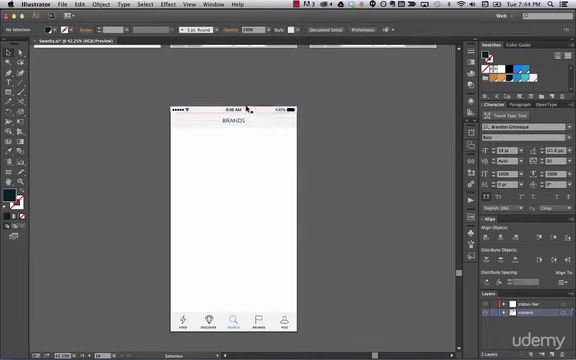
scroll(237, 160, "down", 1)
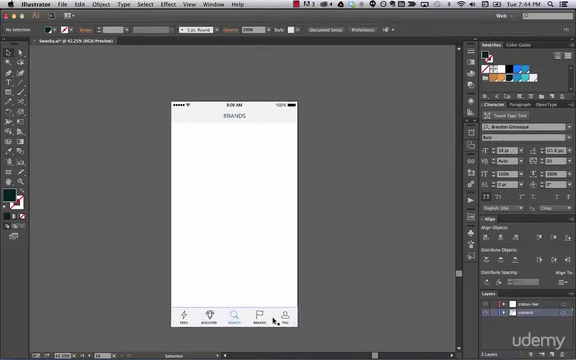
scroll(275, 319, "down", 2)
scroll(303, 304, "up", 5)
key("v")
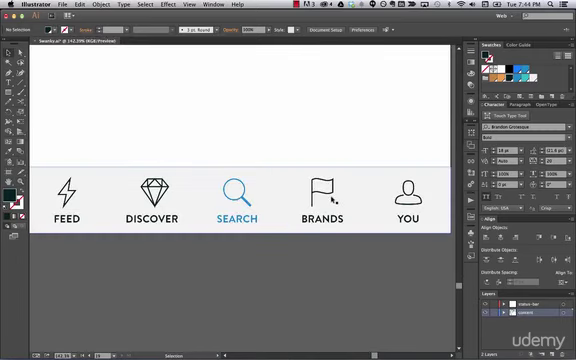
left_click(331, 195)
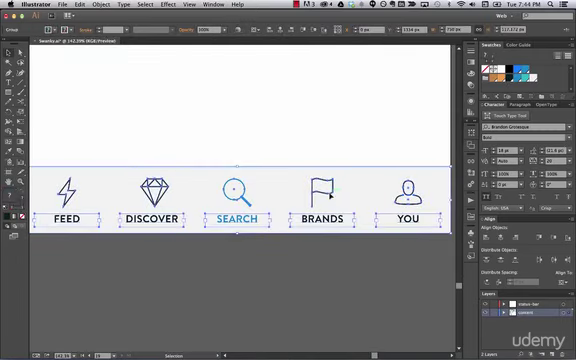
left_click(331, 140)
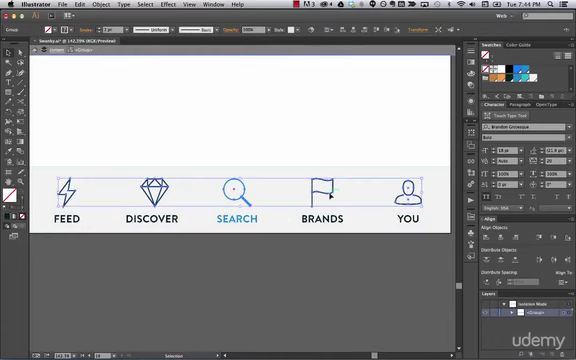
left_click(325, 192)
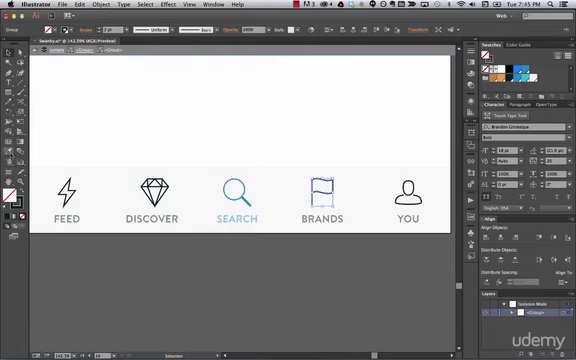
left_click(280, 190)
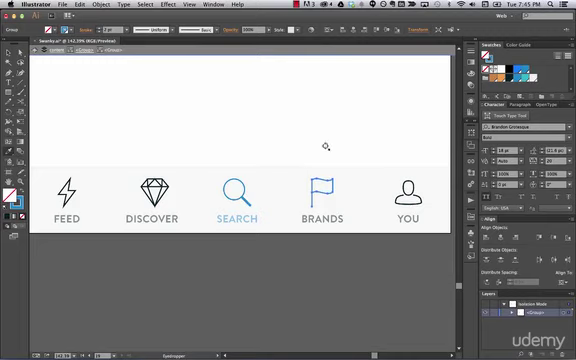
Step: Make the Search magnifier icon black like the YOU icon
key("v")
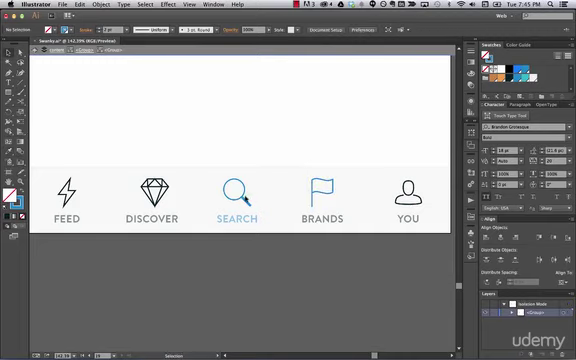
left_click(237, 190)
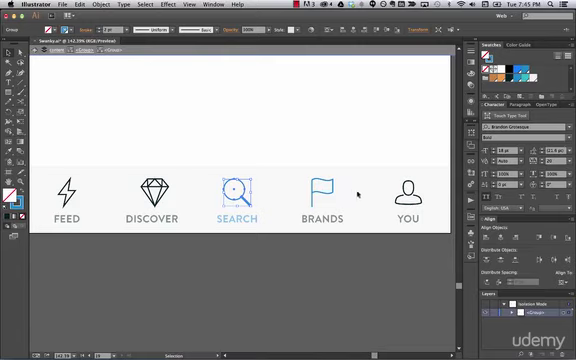
left_click(375, 192)
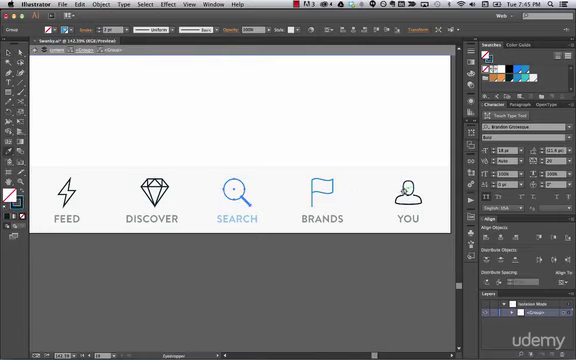
left_click(8, 52)
left_click(236, 192)
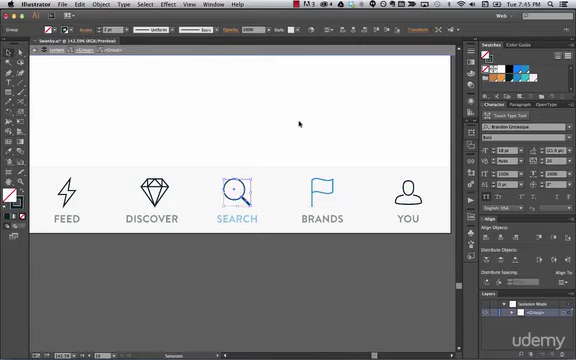
left_click(295, 126)
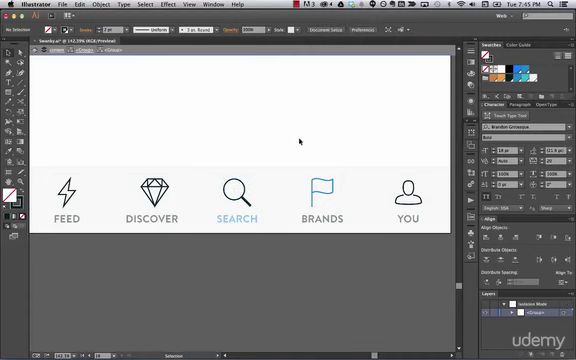
Step: Make the BRANDS label blue and the SEARCH label black like YOU
left_click(330, 220)
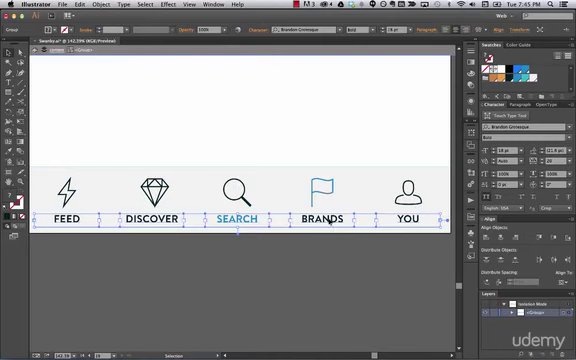
double_click(328, 220)
key("i")
left_click(248, 219)
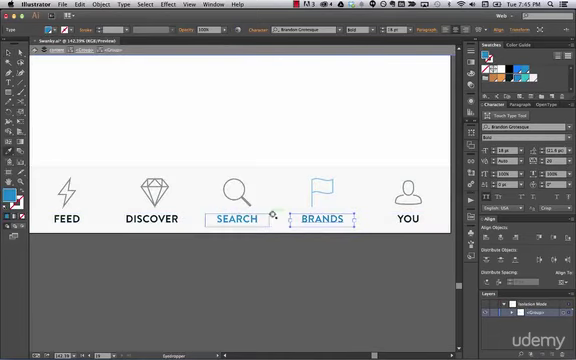
key("v")
left_click(253, 221)
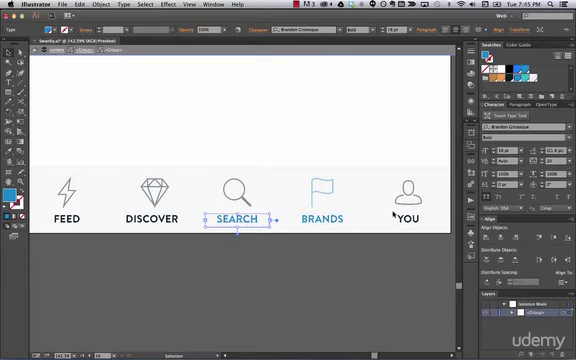
key("i")
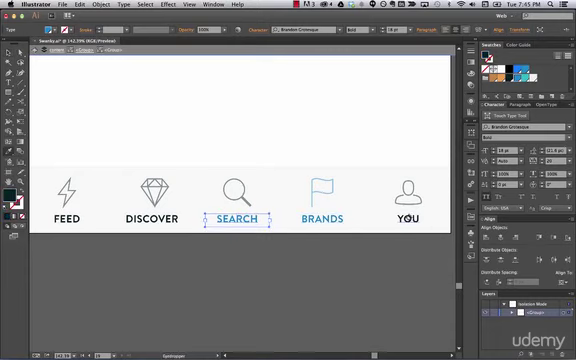
left_click(410, 218)
key("v")
left_click(190, 92)
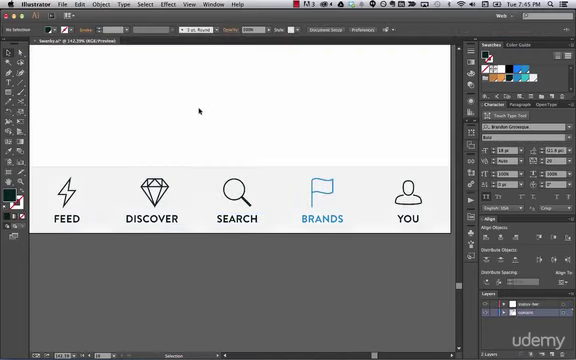
Step: Move the tab bar group down below the Brands screen
key("ctrl+minus")
key("ctrl+minus")
key("ctrl+minus")
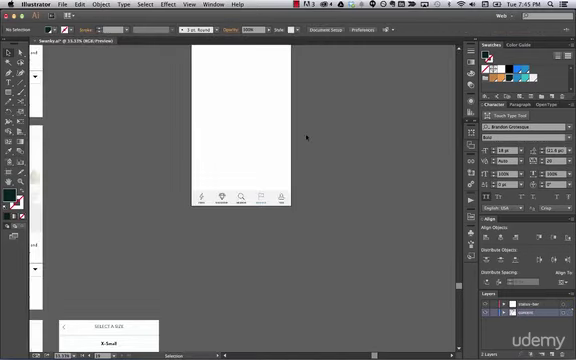
scroll(307, 138, "up", 3)
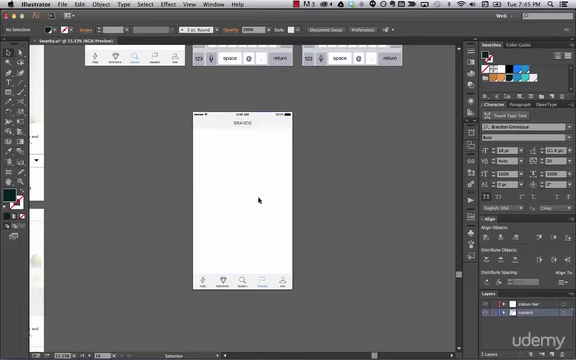
scroll(305, 221, "down", 4)
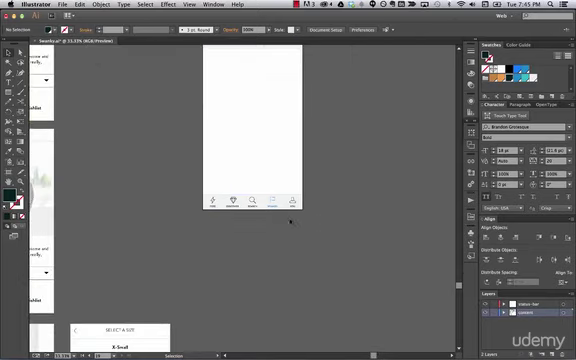
scroll(297, 171, "up", 3)
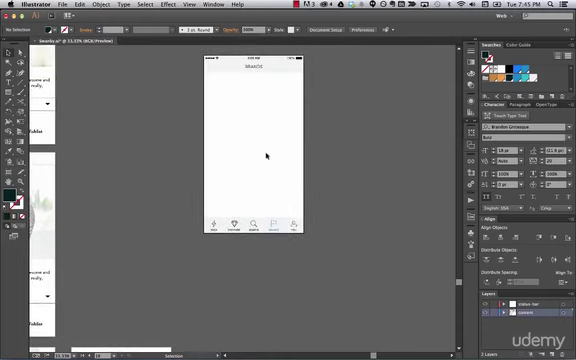
left_click(296, 228)
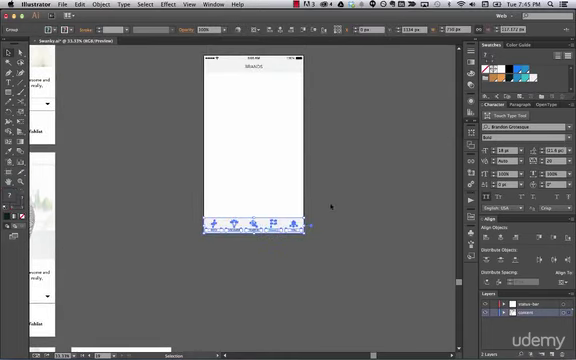
scroll(331, 207, "down", 5)
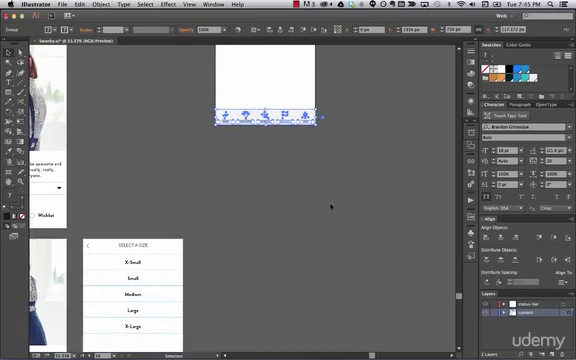
mouse_move(306, 118)
left_mouse_down()
mouse_move(316, 308)
mouse_move(312, 288)
left_mouse_up()
left_click(296, 112)
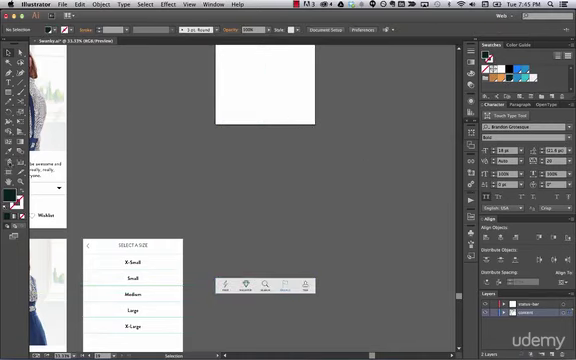
Step: Extend the Brands artboard's bottom edge down to the tab bar
left_click(20, 78)
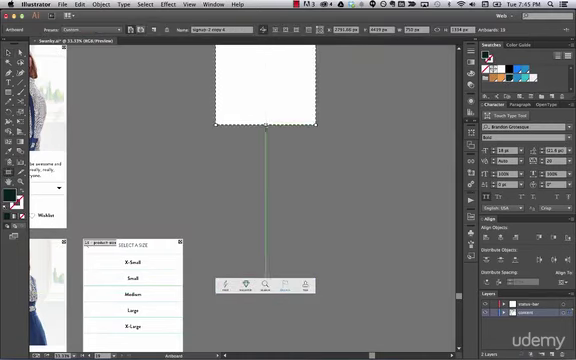
left_click_drag(265, 125, 278, 291)
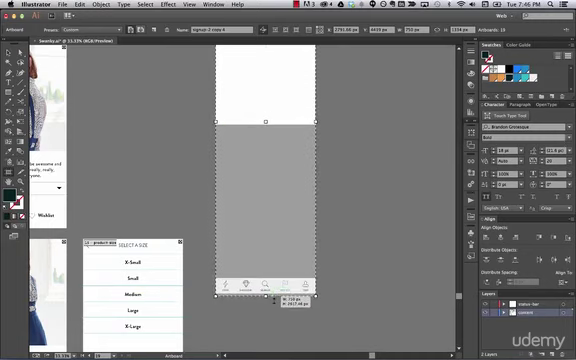
left_click_drag(278, 291, 248, 291)
key("v")
left_click(248, 290)
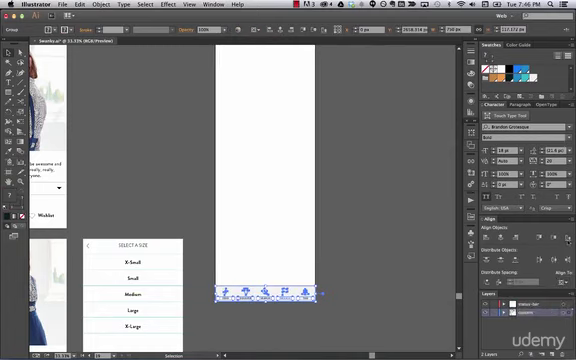
left_click(340, 240)
scroll(363, 234, "down", 5)
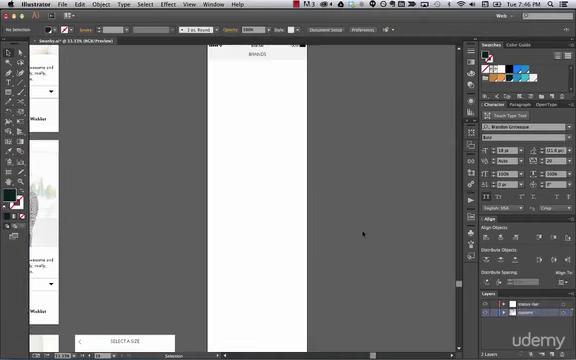
Step: Zoom out and select the brand list rows on another screen
key("super+minus")
key("z")
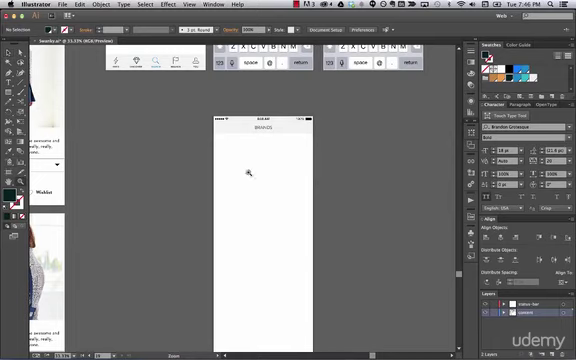
left_click(274, 200)
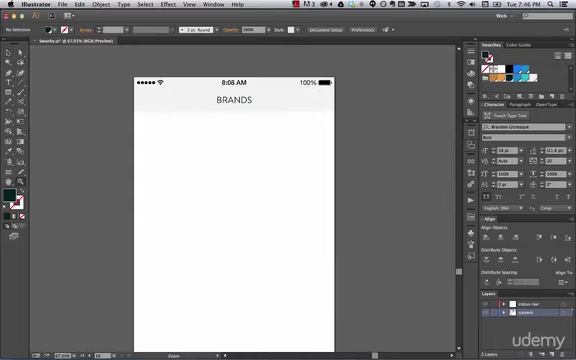
left_click(296, 4)
left_click(322, 21)
key("v")
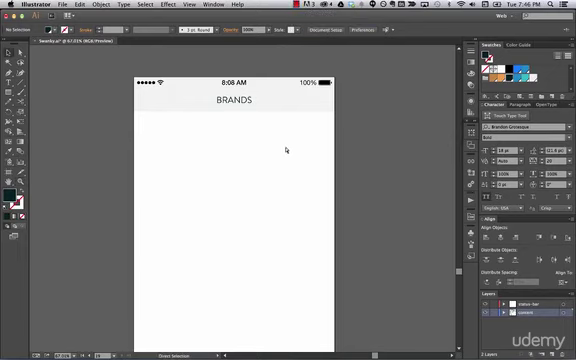
key("ctrl+minus")
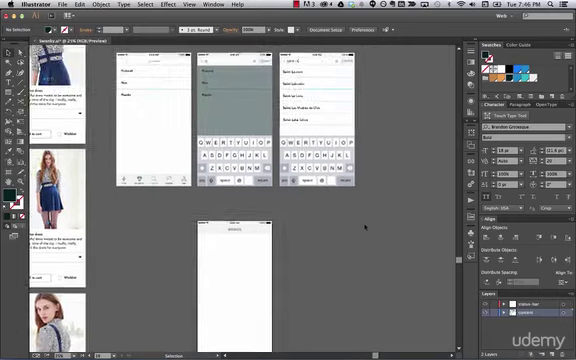
key("ctrl+minus")
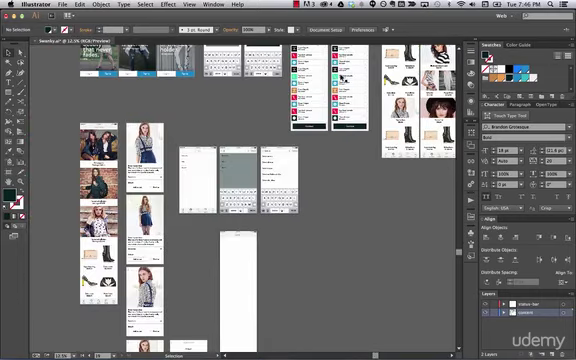
scroll(358, 162, "up", 3)
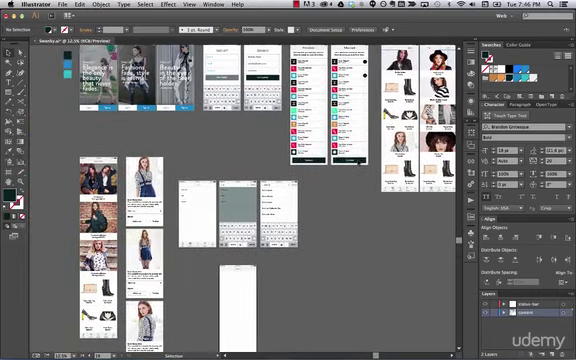
left_click(303, 63)
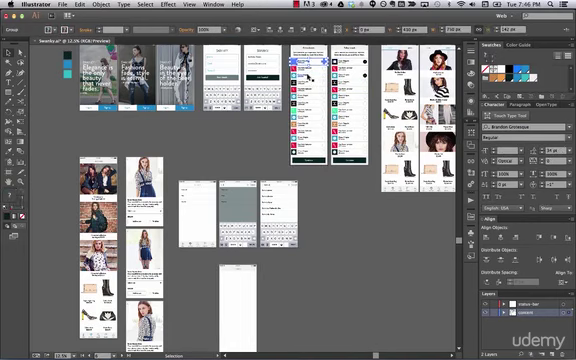
double_click(303, 63)
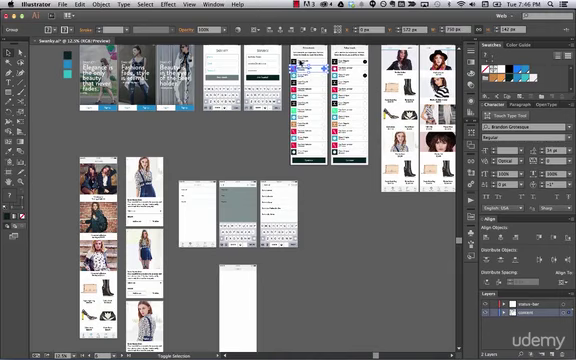
left_click(303, 75, "shift")
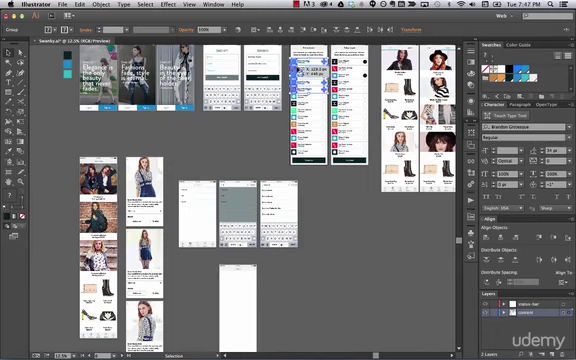
Step: Drag the brand rows onto the empty BRANDS screen and zoom in on it
left_click_drag(303, 68, 232, 298)
left_click(277, 281)
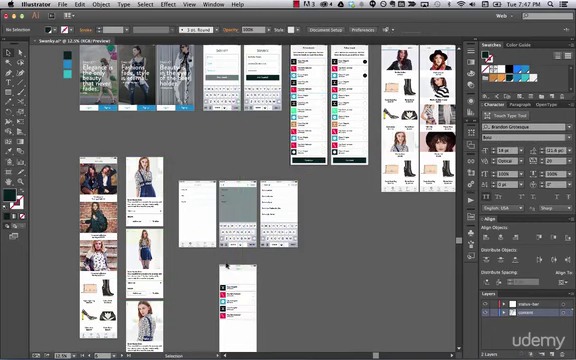
key("z")
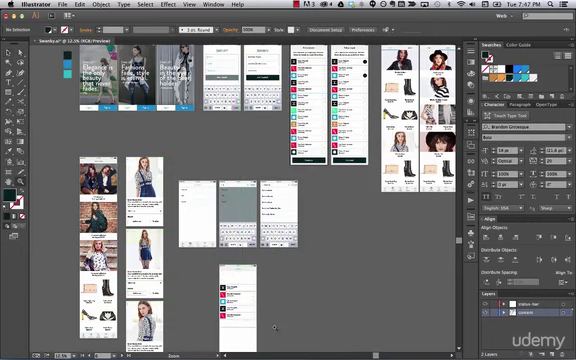
left_click(274, 326)
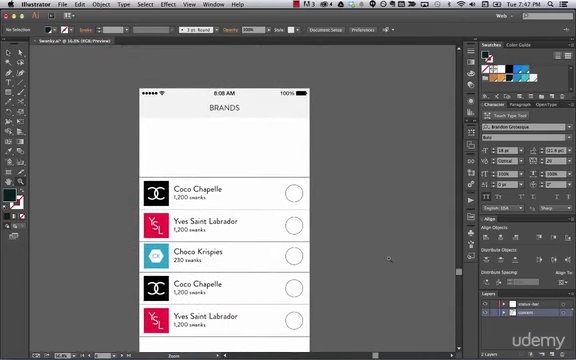
left_click(304, 200)
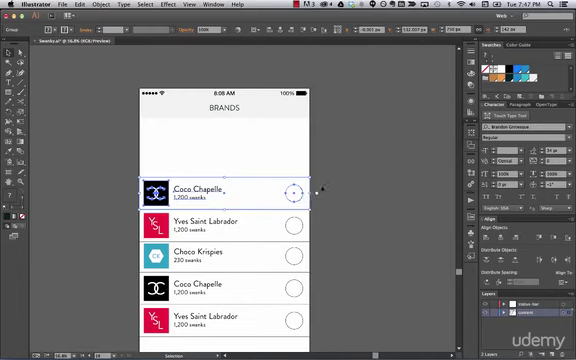
left_click(172, 151)
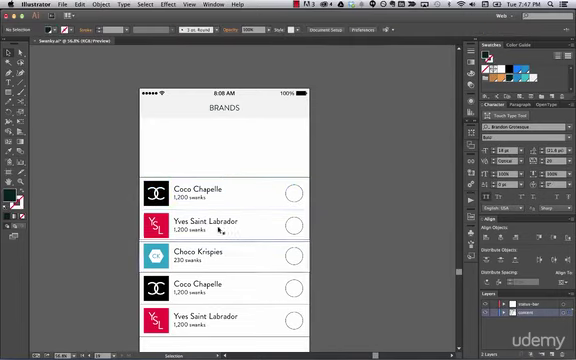
left_click(205, 195)
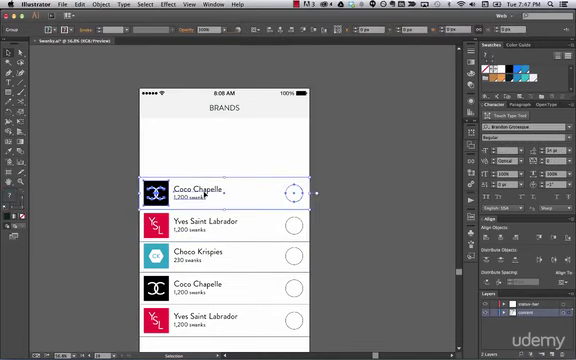
mouse_move(205, 193)
left_mouse_down()
mouse_move(215, 125)
mouse_move(215, 133)
left_mouse_up()
left_click(162, 190)
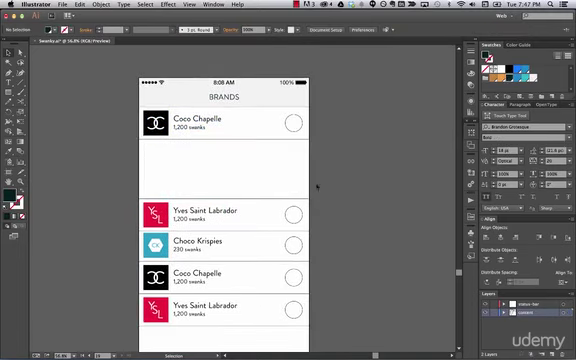
scroll(289, 204, "down", 3)
left_click(182, 243)
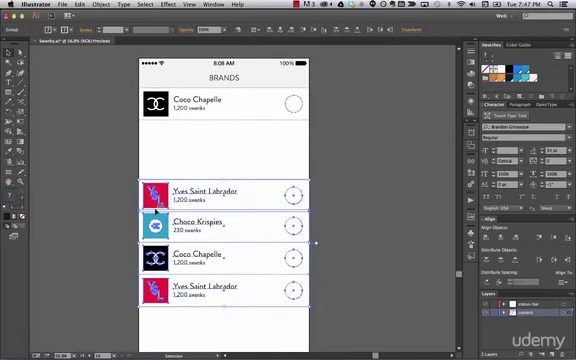
left_click_drag(168, 210, 168, 255)
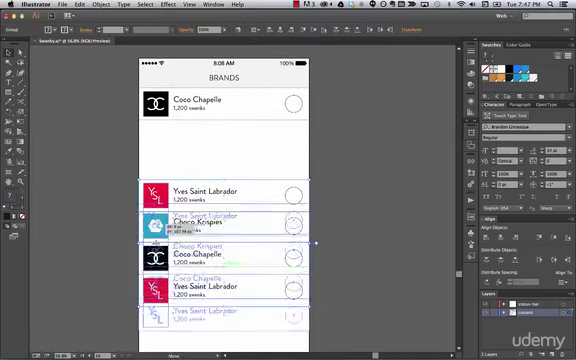
left_click(199, 143)
Step: Ungroup the top Coco Chapelle row and stretch its background rectangle taller
left_click(210, 105)
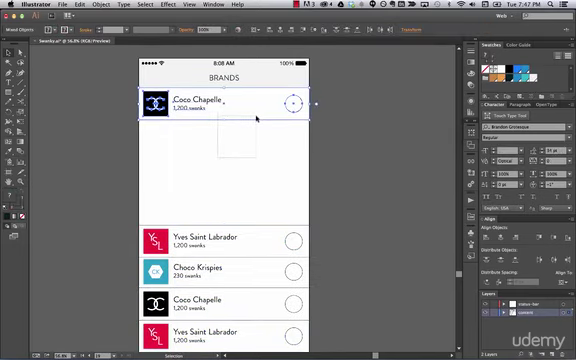
left_click(257, 118)
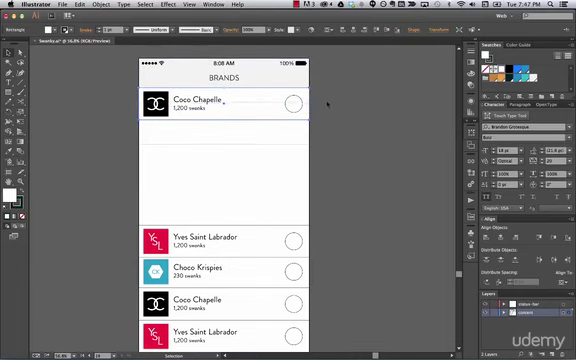
left_click(294, 103)
left_click(101, 4)
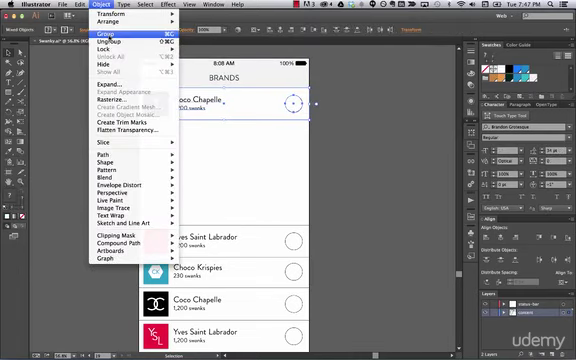
left_click(110, 41)
left_click(231, 168)
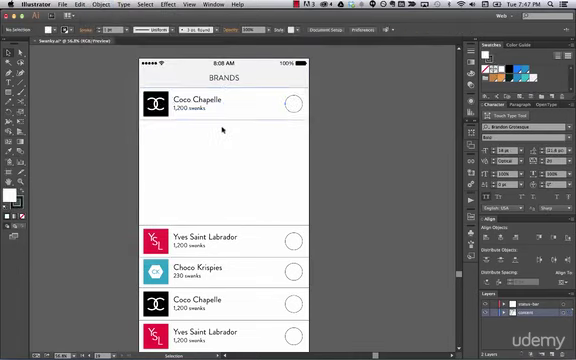
left_click(230, 119)
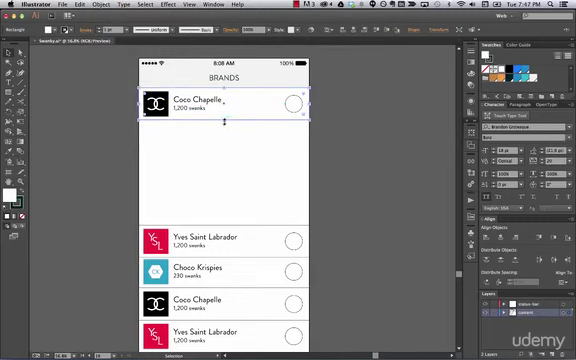
left_click_drag(224, 122, 231, 178)
Step: Draw four squares in a row below Coco Chapelle, resized to fit the width
left_click(349, 140)
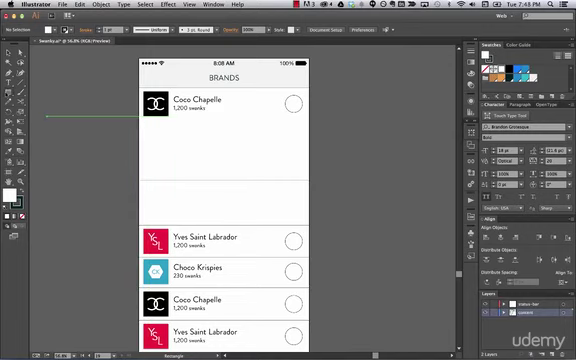
left_click(12, 100)
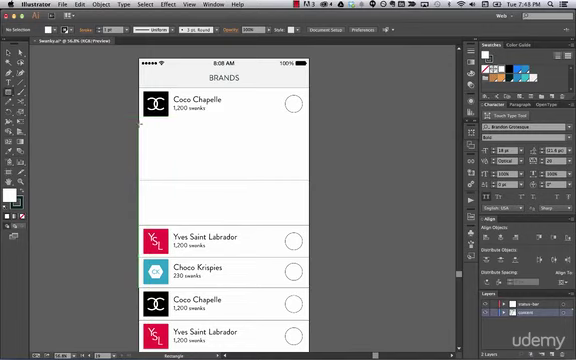
mouse_move(141, 122)
left_mouse_down()
mouse_move(184, 170)
mouse_move(181, 161)
left_mouse_up()
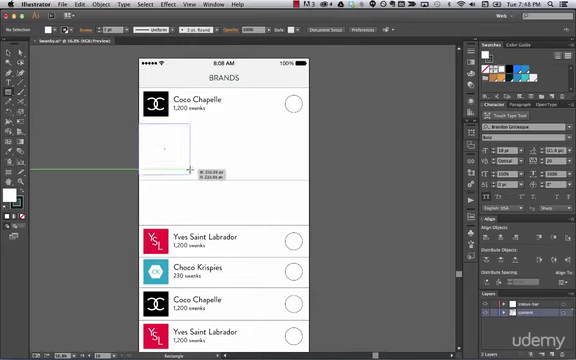
left_click_drag(181, 161, 180, 164)
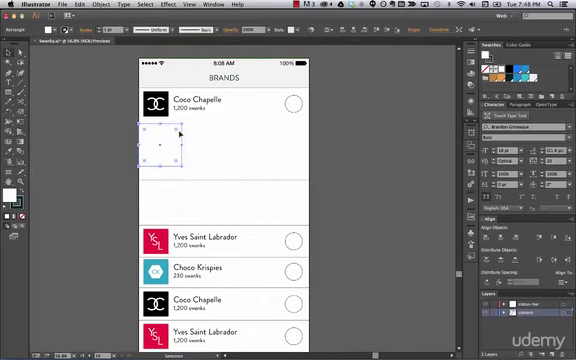
left_click_drag(153, 124, 196, 124)
key("super+d")
key("super+d")
left_click(324, 128)
left_click_drag(150, 155, 300, 130)
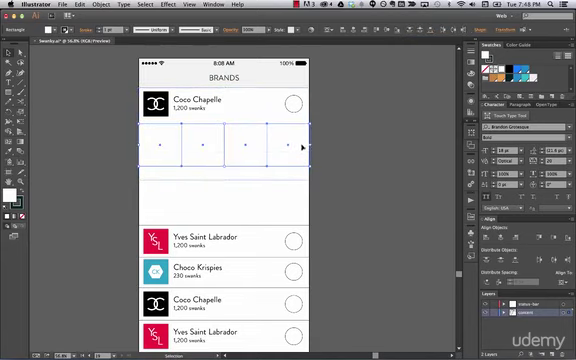
mouse_move(308, 162)
left_mouse_down()
mouse_move(302, 163)
mouse_move(310, 168)
left_mouse_up()
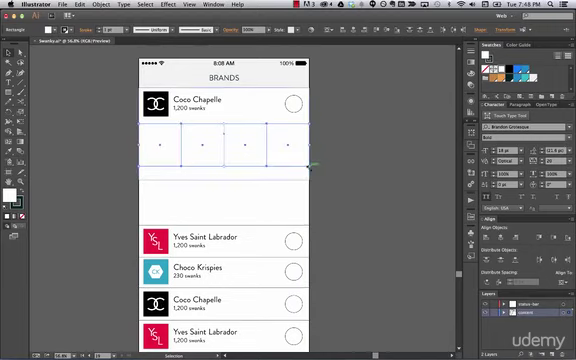
left_click(355, 160)
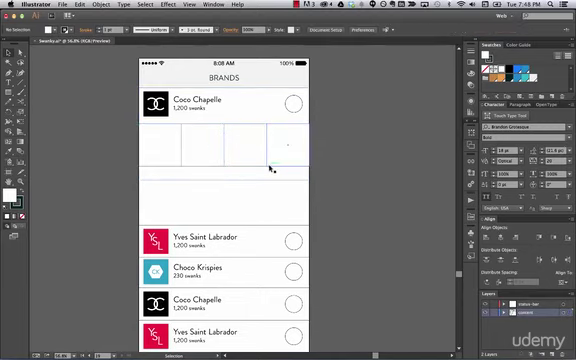
Step: Shorten the background and frame rectangles below the Coco Chapelle row
left_click(232, 170)
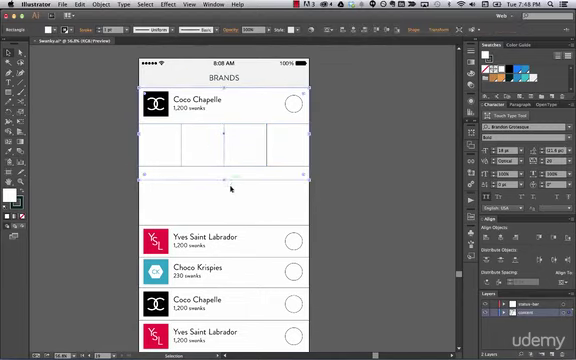
left_click_drag(224, 179, 231, 127)
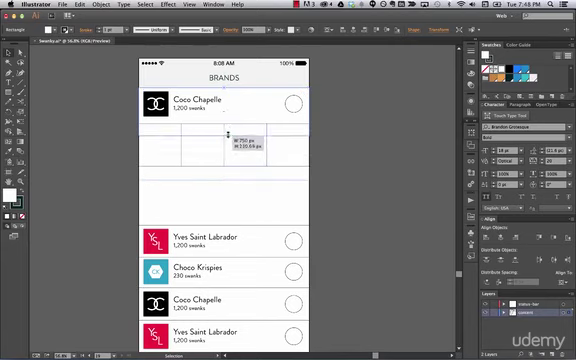
left_click(225, 190)
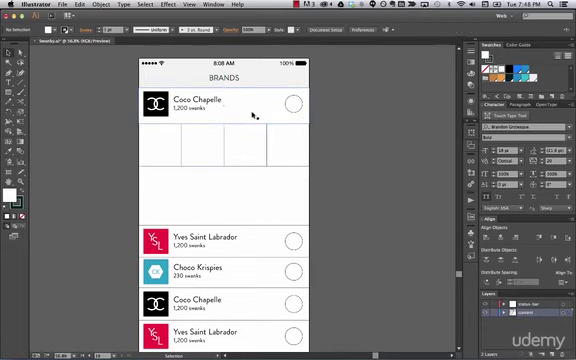
left_click(234, 183)
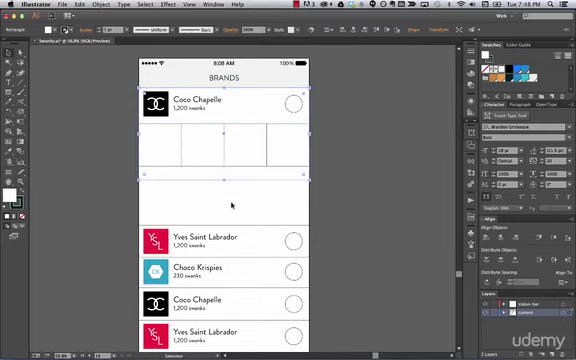
left_click_drag(224, 179, 225, 163)
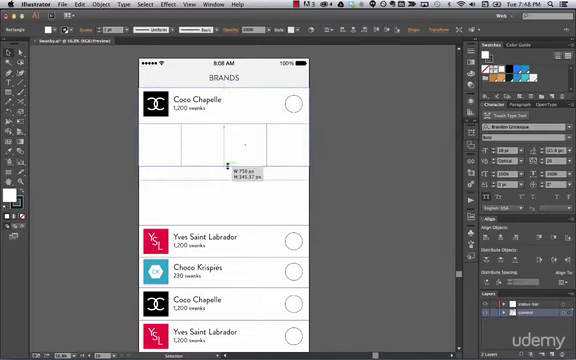
left_click(253, 195)
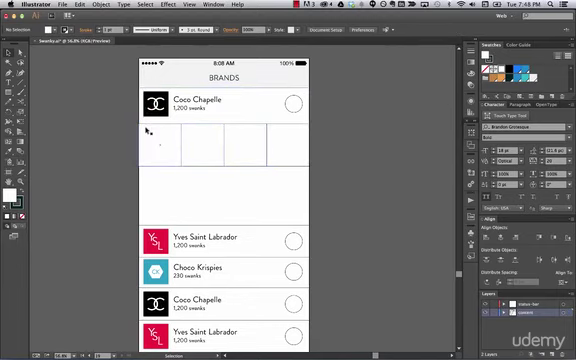
Step: Place clothe2-s.jpg from assets/img after checking it in Quick Look
left_click(63, 4)
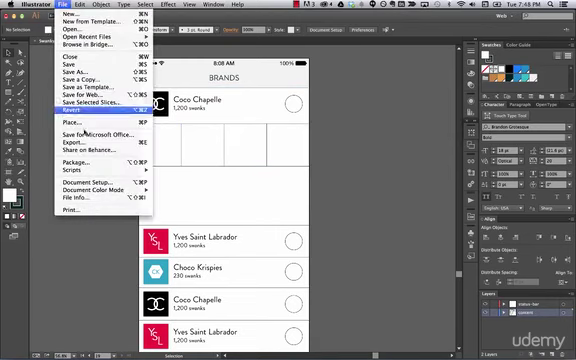
left_click(72, 122)
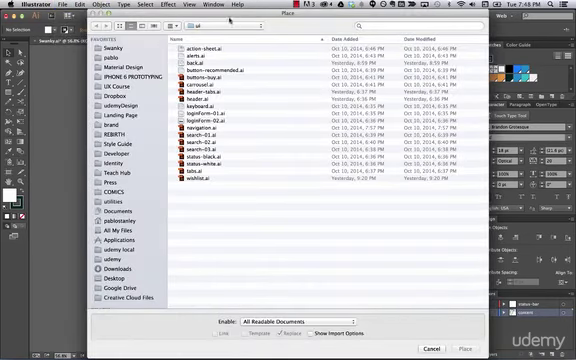
left_click(222, 24)
left_click(205, 35)
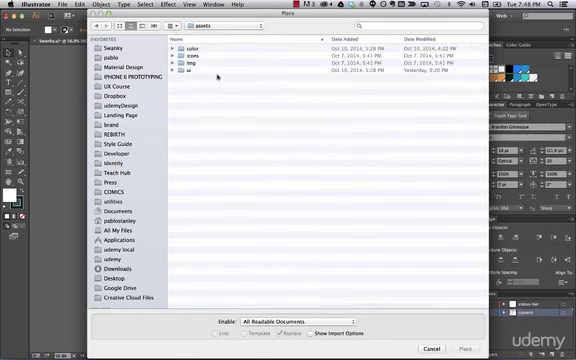
double_click(192, 62)
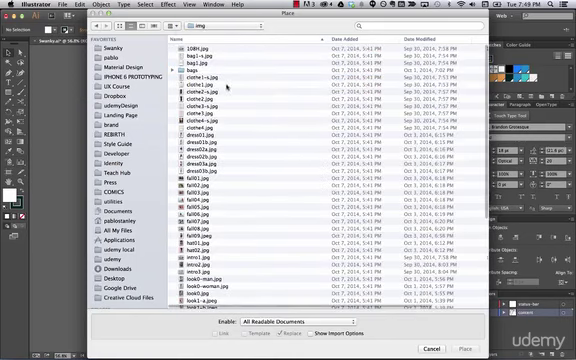
left_click(198, 91)
key("space")
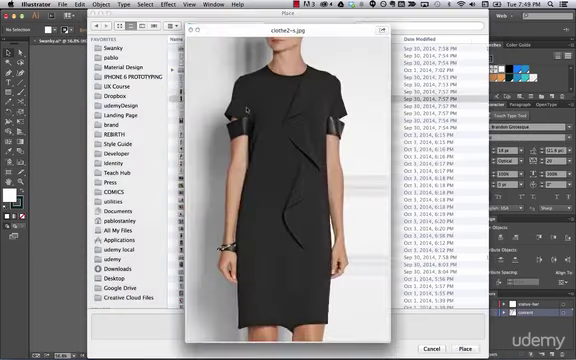
key("Down")
key("Up")
key("space")
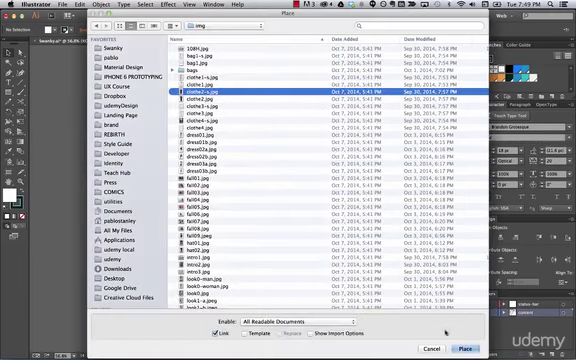
left_click(465, 348)
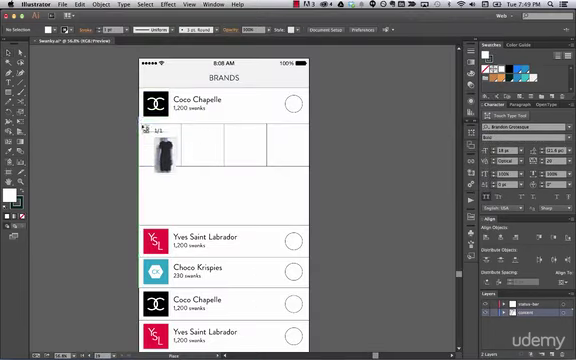
Step: Drop the dress photo, send it to back, and clip it into the first frame
left_click(140, 117)
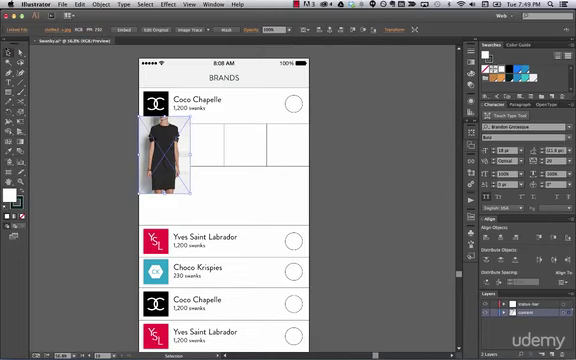
left_click(101, 4)
mouse_move(112, 21)
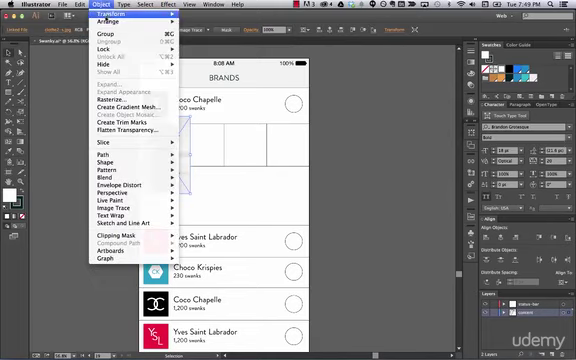
left_click(205, 44)
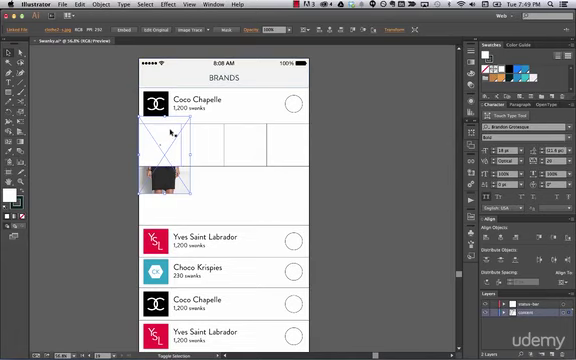
left_click(171, 132, "shift")
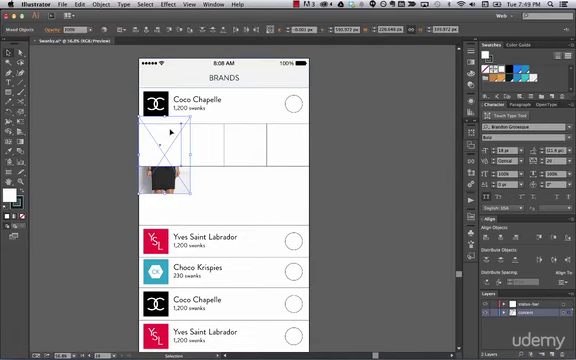
left_click(102, 5)
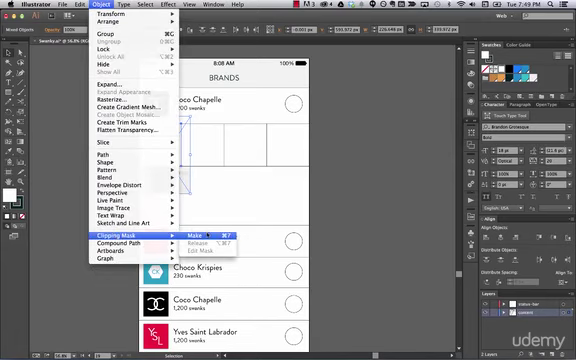
left_click(196, 236)
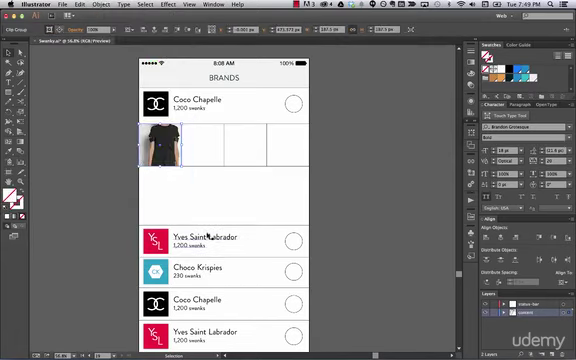
Step: Scale the dress photo slightly smaller inside its clipping frame
left_click(165, 145)
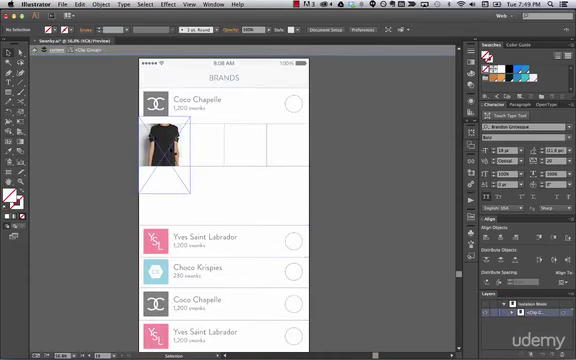
left_click(163, 145)
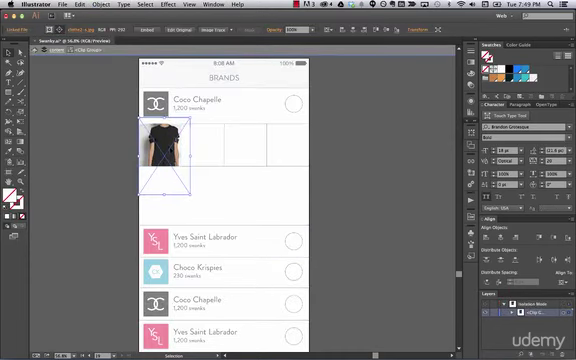
left_click_drag(188, 120, 182, 126)
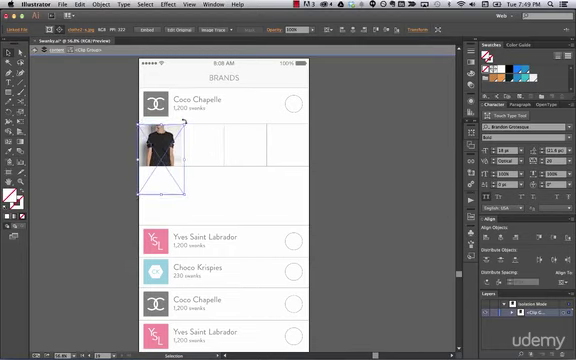
left_click(200, 180)
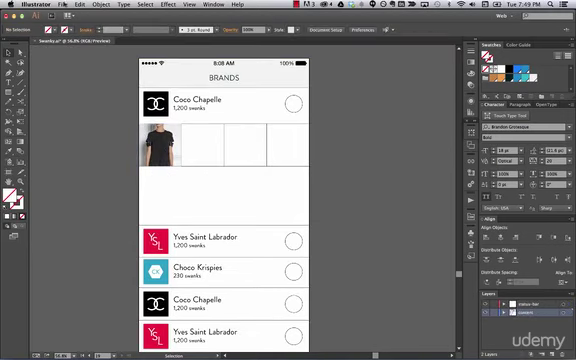
left_click(62, 4)
Step: Place a photo of a woman in a white outfit beside the second product frame
left_click(66, 94)
scroll(250, 200, "down", 3)
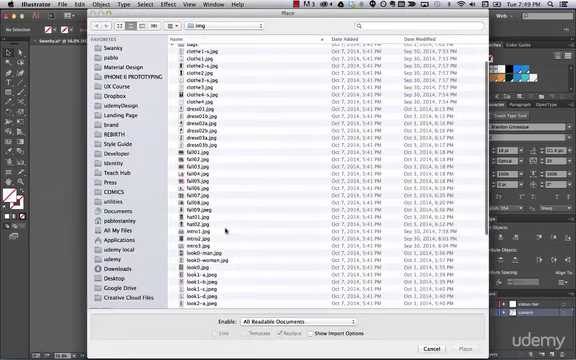
left_click(227, 231)
key("space")
key("space")
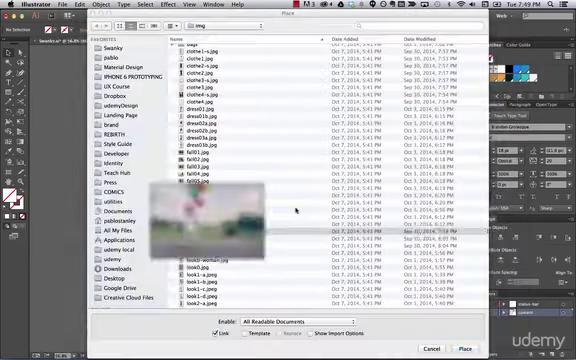
left_click(255, 98)
key("space")
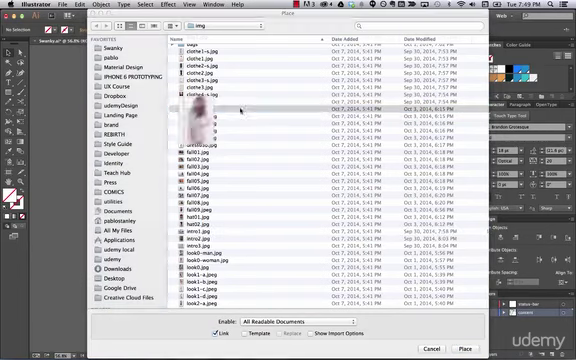
key("space")
left_click(465, 348)
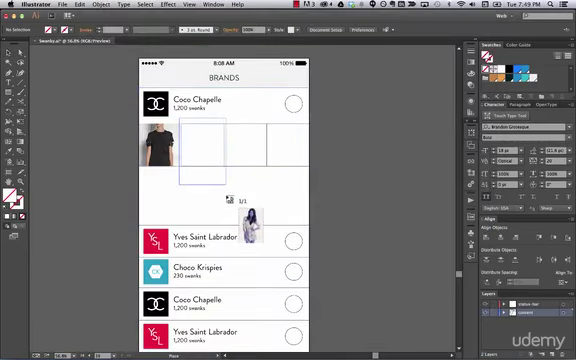
left_click(182, 120)
Step: Clip the photo into the second frame with Make Clipping Mask
left_click(237, 155)
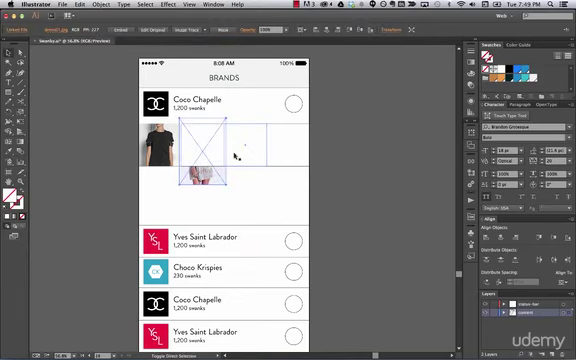
left_click(220, 151)
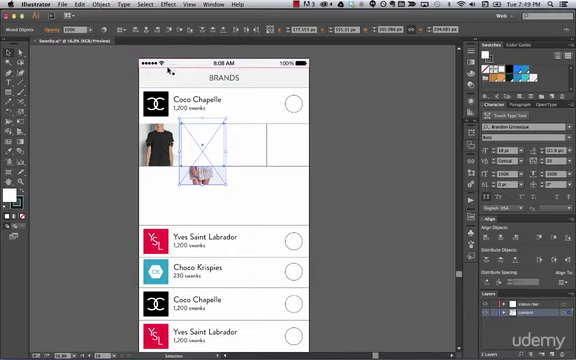
left_click(101, 4)
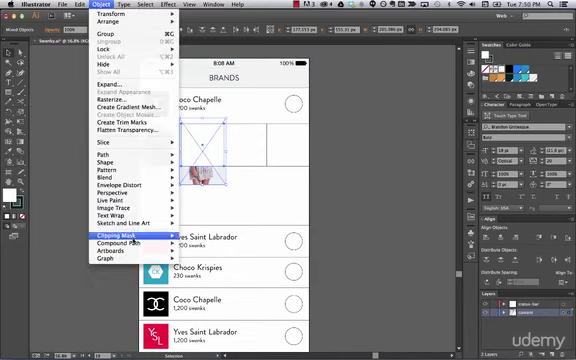
mouse_move(122, 235)
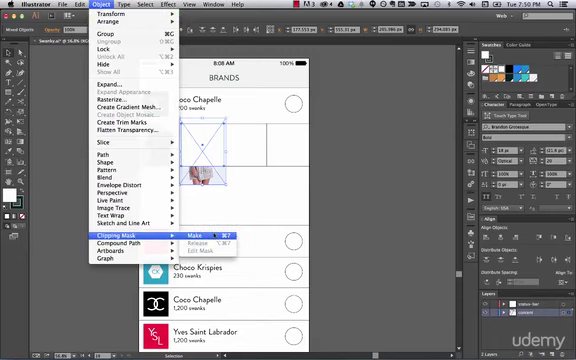
left_click(196, 235)
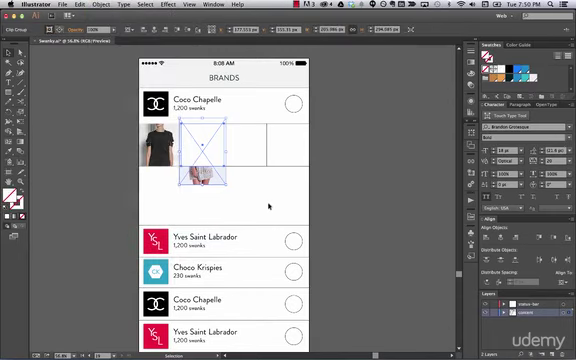
Step: Delete the two remaining empty frames and paste the images back in
left_click_drag(245, 150, 292, 166)
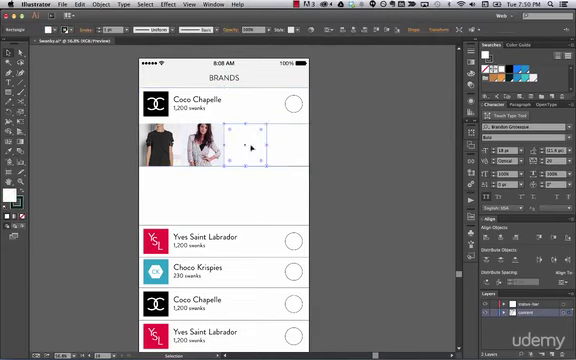
key("Delete")
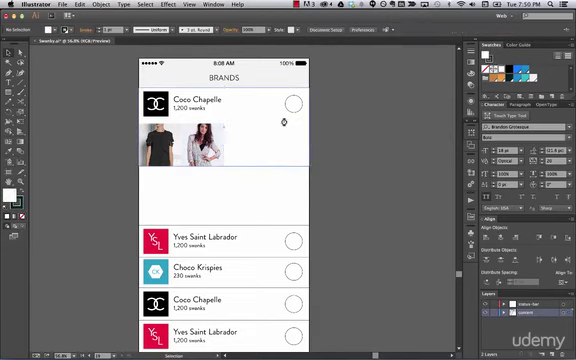
key("super+v")
Step: Duplicate the thumbnails rightward into four slots, removing the copied black tee
left_click(160, 145)
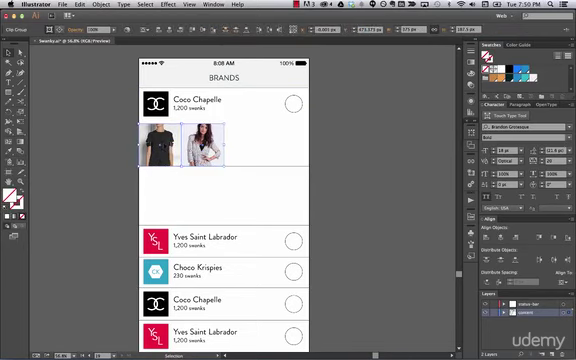
left_click_drag(210, 140, 268, 140)
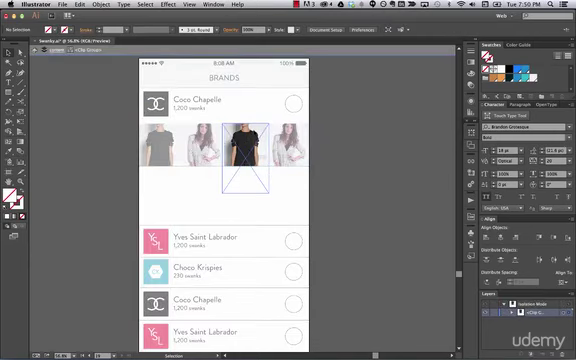
key("Delete")
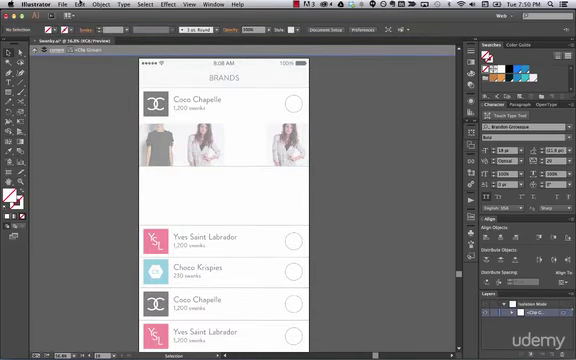
left_click(64, 4)
Step: Place look3-a.jpeg into the empty third slot and delete the fourth thumbnail
left_click(95, 122)
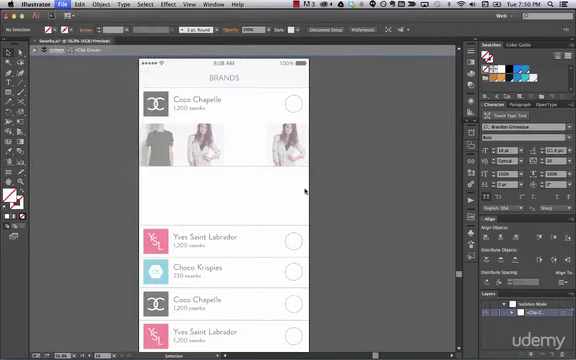
left_click(224, 257)
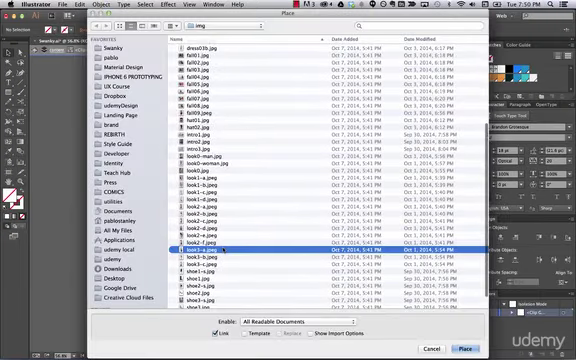
key("space")
key("space")
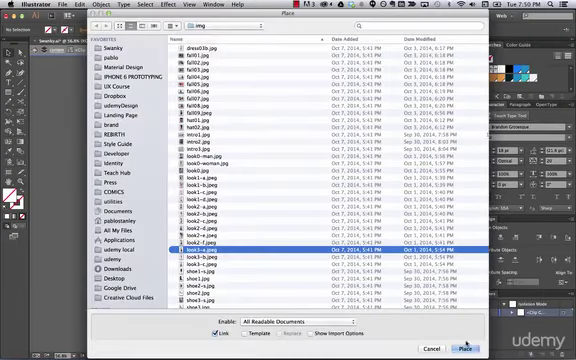
left_click(464, 348)
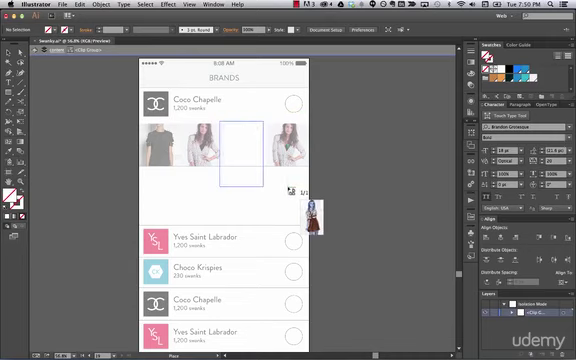
left_click_drag(222, 122, 272, 200)
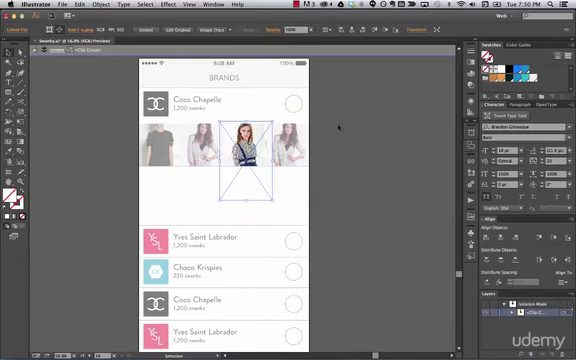
left_click(338, 127)
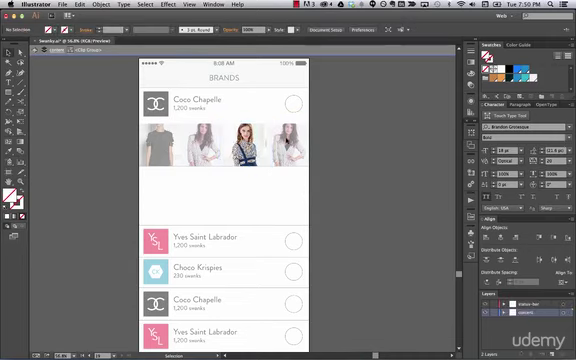
left_click(289, 147)
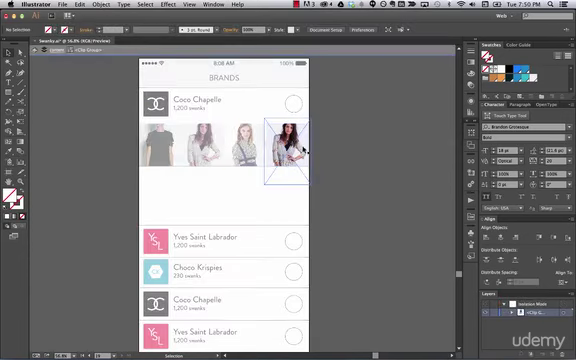
key("Delete")
Step: Place the striped-top model photo into the fourth thumbnail slot
left_click(79, 4)
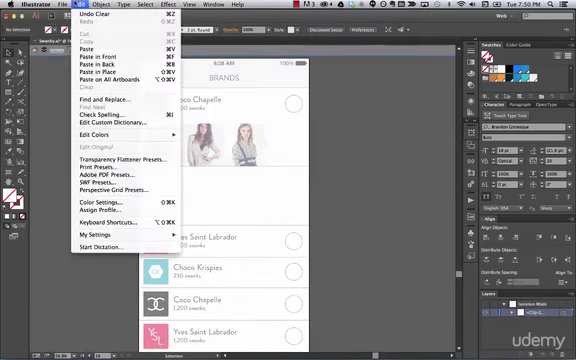
left_click(95, 122)
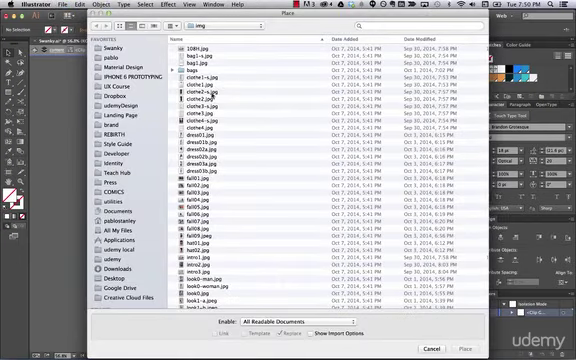
left_click(205, 92)
key("space")
key("space")
key("Up")
key("Up")
key("Up")
key("space")
key("space")
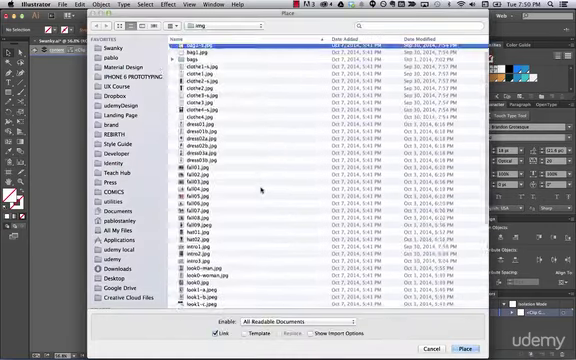
scroll(263, 186, "down", 5)
left_click(240, 270)
key("space")
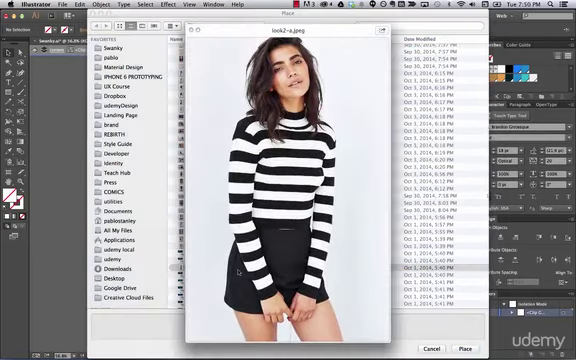
key("space")
left_click(465, 348)
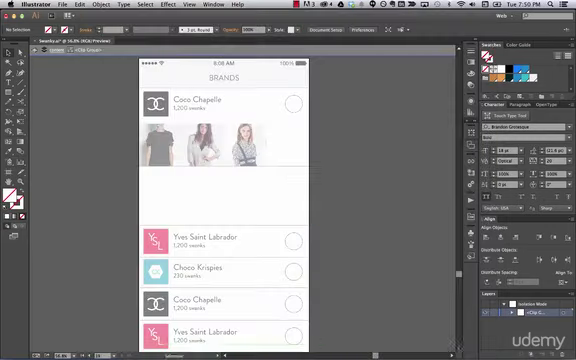
left_click_drag(257, 113, 318, 207)
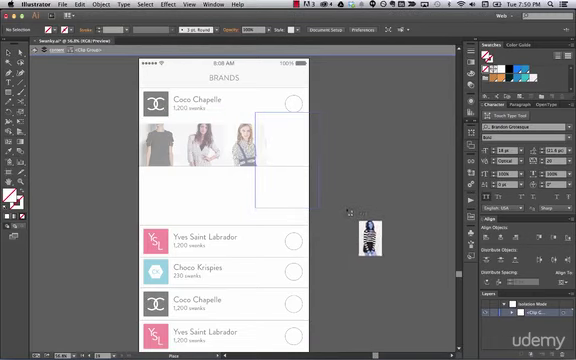
left_click(395, 160)
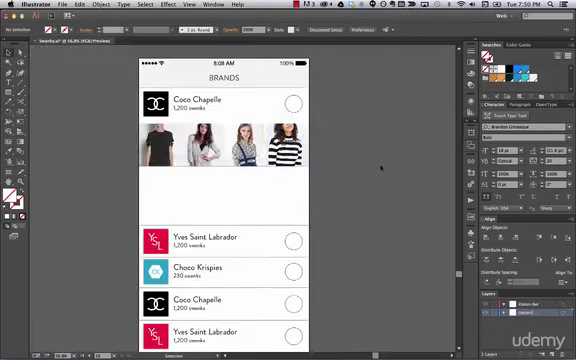
Step: Select the circle beside Coco Chapelle, then try duplicating the name text and undo it
left_click(293, 103)
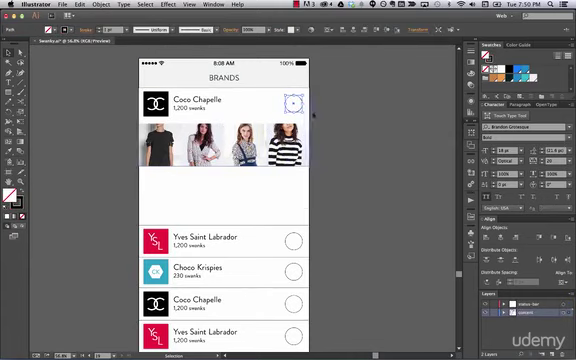
left_click(400, 92)
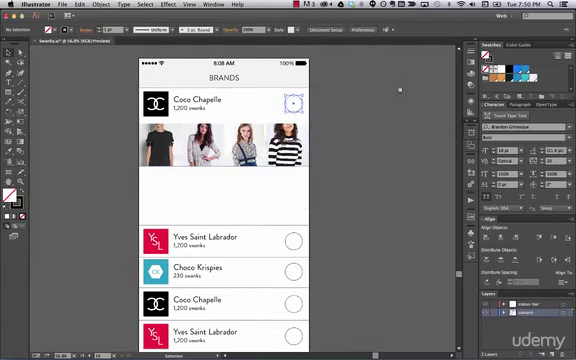
left_click_drag(179, 182, 224, 127)
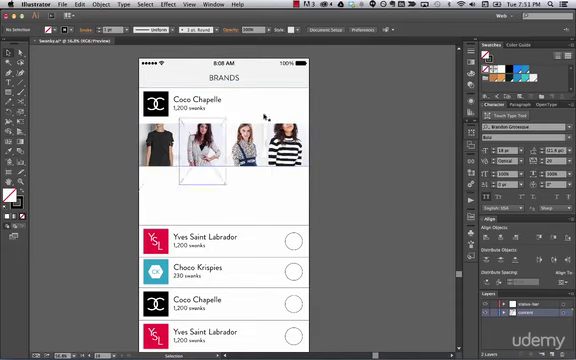
left_click(214, 104)
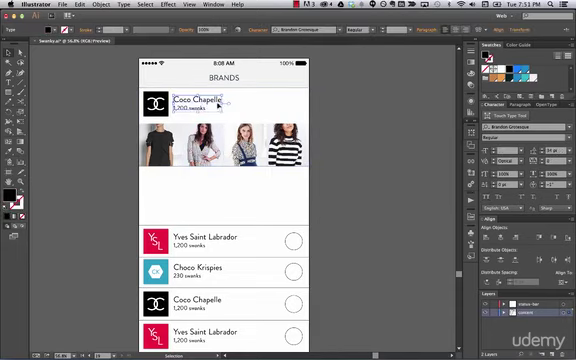
left_click_drag(214, 104, 279, 110, "alt")
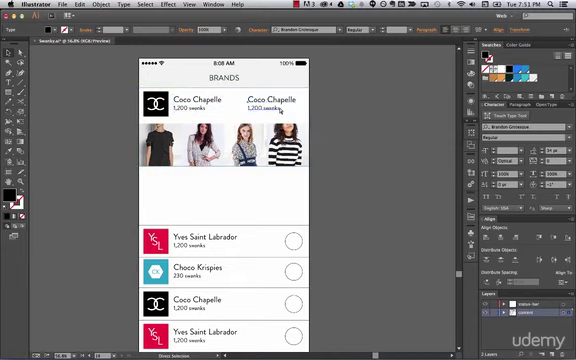
key("super+z")
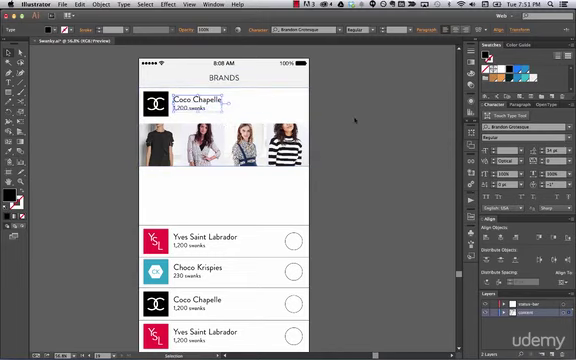
left_click(357, 118)
Step: Add a FOLLOWING label and move it into the card's right side
key("t")
type("FOLLOWING")
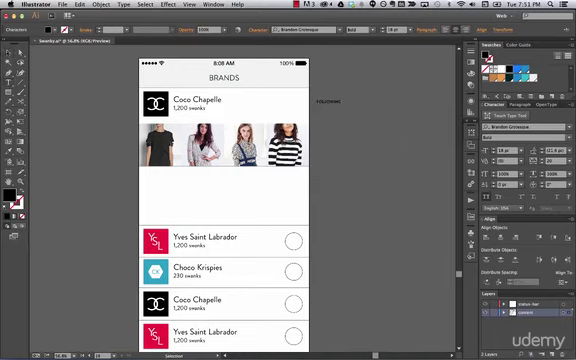
key("Escape")
left_click_drag(332, 102, 302, 105)
left_click(381, 118)
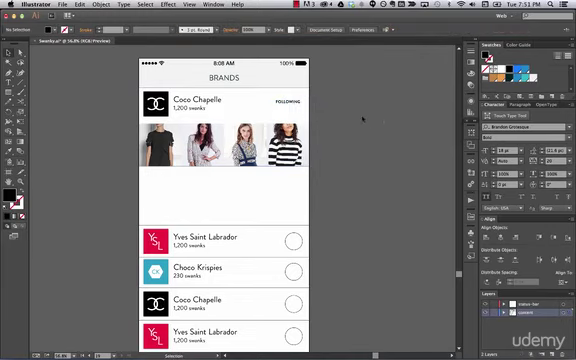
Step: Remove a stray pasted box and move the four brand list rows lower
key("ctrl+v")
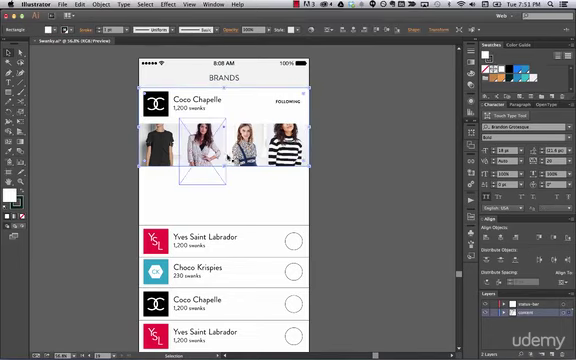
key("ctrl+z")
key("ctrl+shift+z")
key("ctrl+z")
scroll(428, 133, "down", 3)
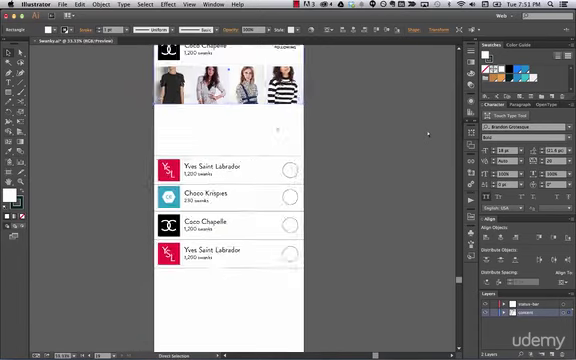
scroll(428, 133, "down", 3)
left_click_drag(196, 290, 196, 290)
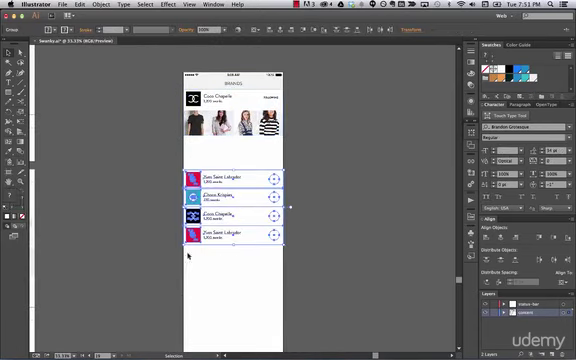
left_click_drag(289, 207, 289, 287)
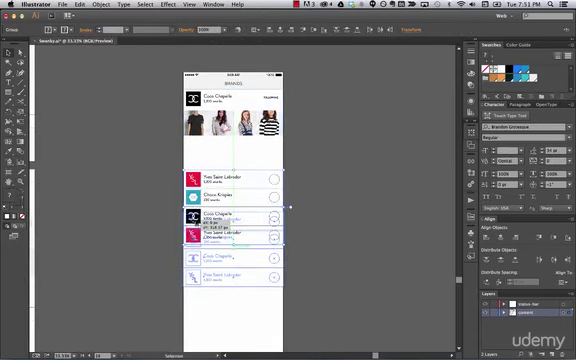
left_click_drag(204, 164, 196, 171)
left_click(223, 196)
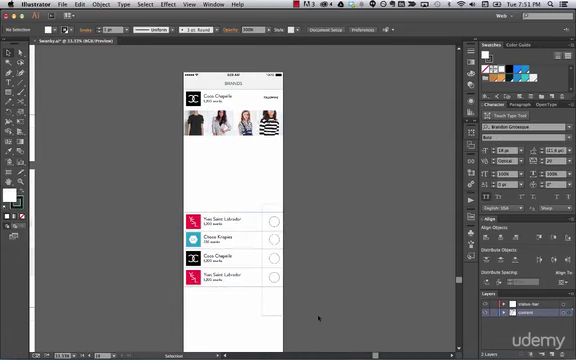
left_click(263, 220)
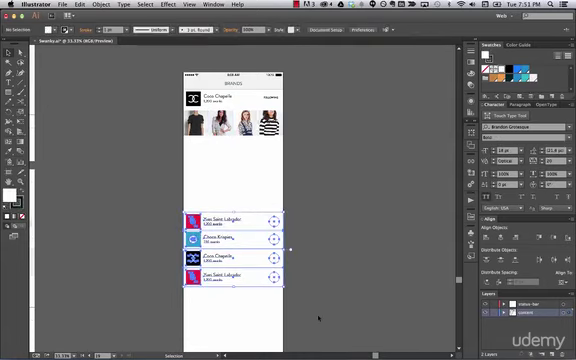
key("Delete")
key("super+z")
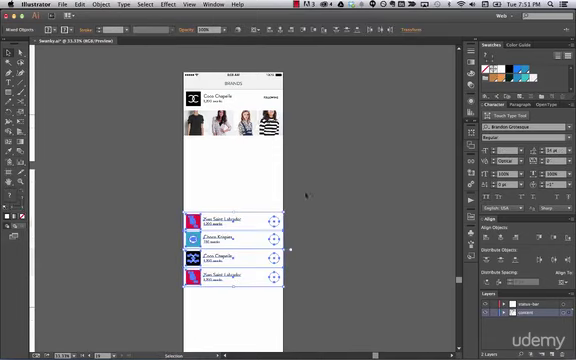
left_click(266, 318)
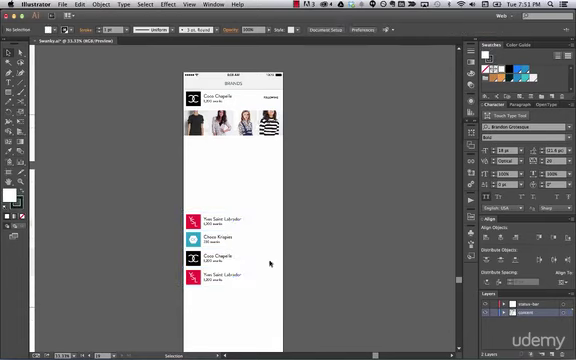
Step: Group the Coco Chapelle header with its four photos and drag a copy below
left_click(300, 93)
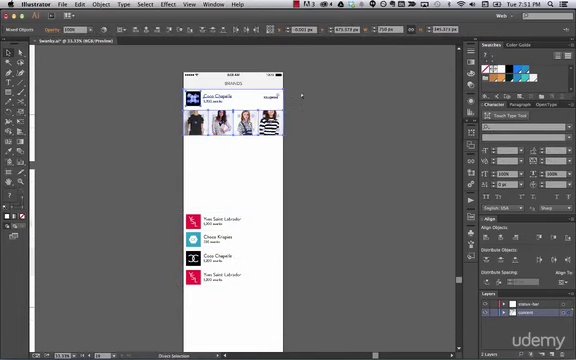
key("super+g")
left_click_drag(214, 99, 228, 145)
Step: Undo the duplicated brand module and nudge the original Coco Chapelle module up slightly
left_click(335, 170)
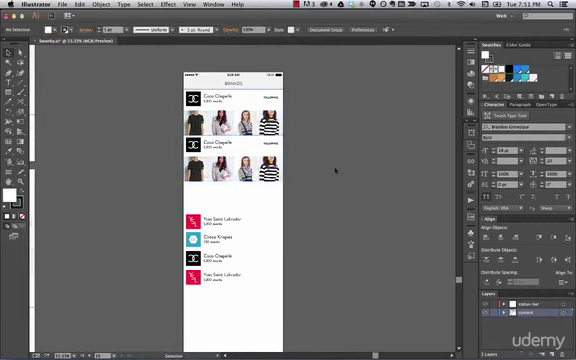
key("super+plus")
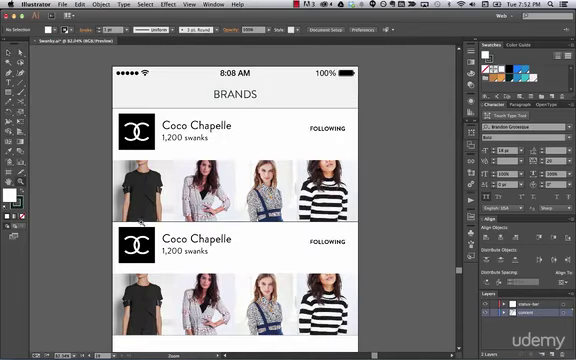
key("super+z")
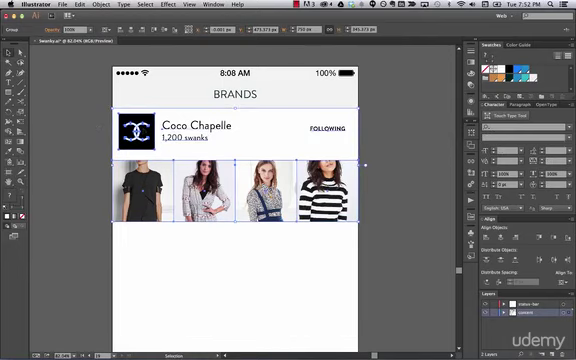
left_click_drag(158, 135, 158, 145)
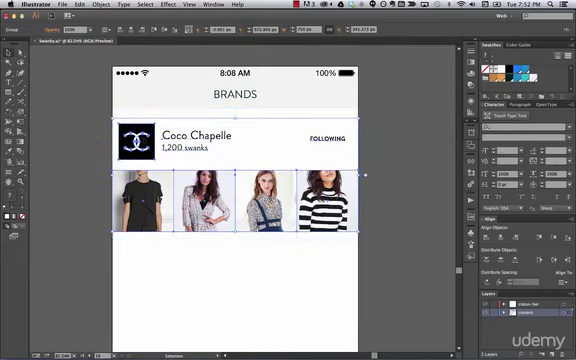
key("Up")
key("Up")
key("Up")
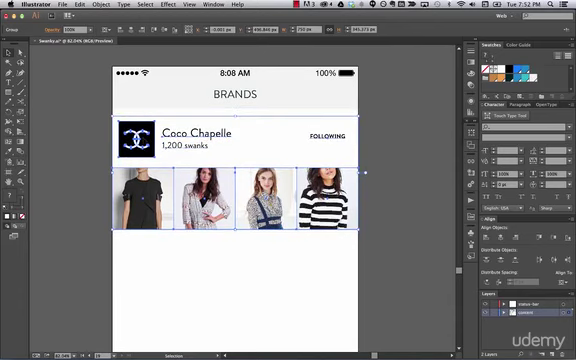
key("Up")
key("Up")
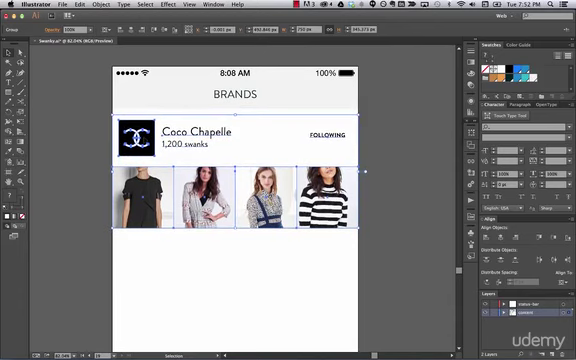
Step: Shorten the Coco Chapelle module so its bottom edge rises
left_click(168, 112)
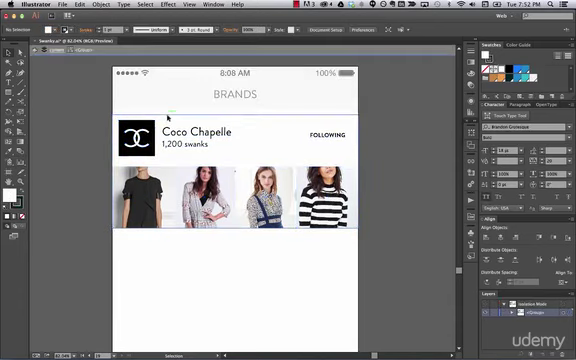
left_click(168, 120)
left_click_drag(235, 113, 236, 112)
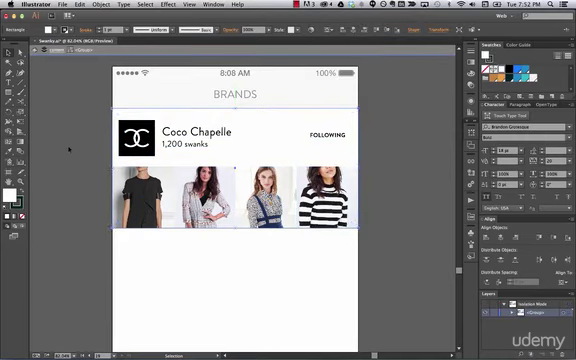
left_click(85, 117)
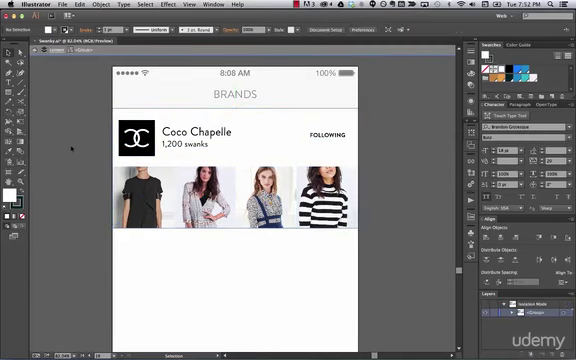
left_click(350, 150)
left_click_drag(362, 168, 355, 160)
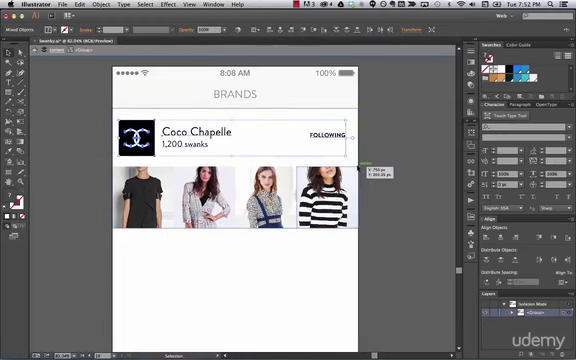
Step: Enlarge the FOLLOWING label's font size and set it to Regular weight
left_click(418, 152)
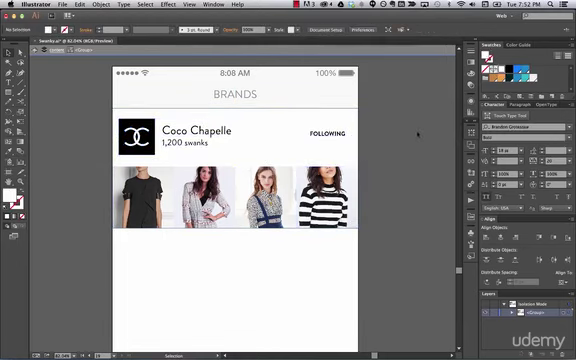
left_click(333, 133)
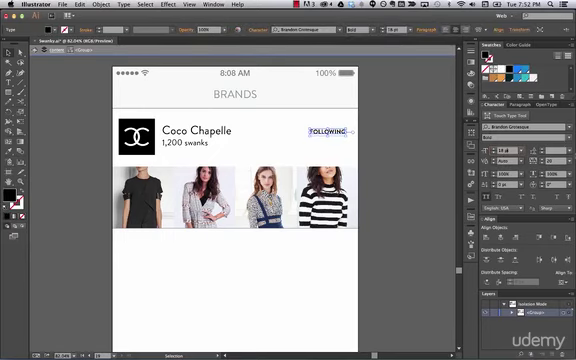
left_click(508, 155)
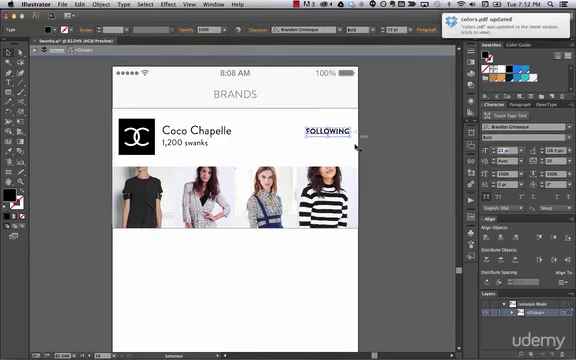
left_click(520, 126)
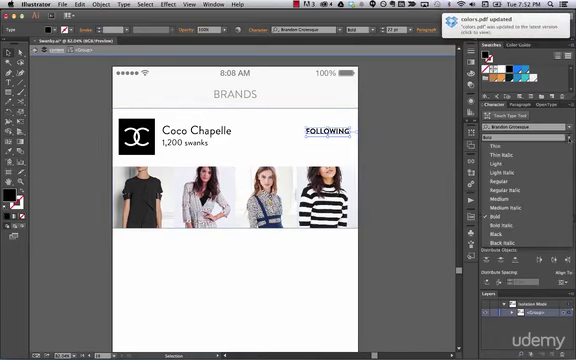
left_click(510, 185)
Step: Copy the whole Coco Chapelle module directly below the original
left_click(414, 158)
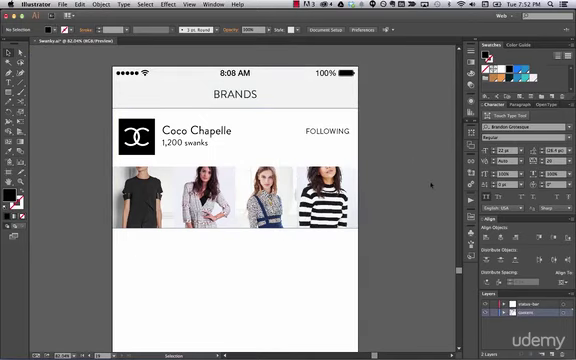
scroll(431, 186, "down", 2)
left_click_drag(330, 230, 265, 160)
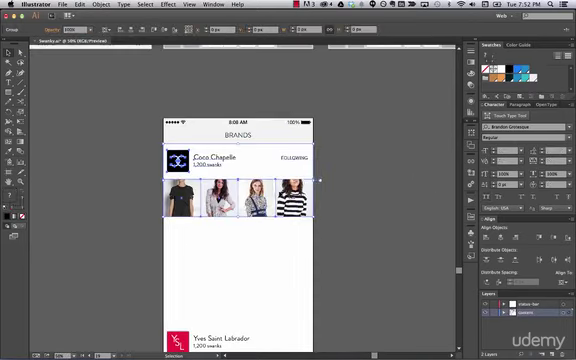
scroll(378, 190, "down", 3)
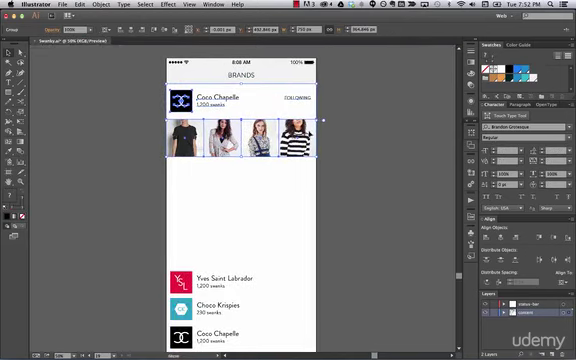
left_click_drag(308, 148, 307, 207)
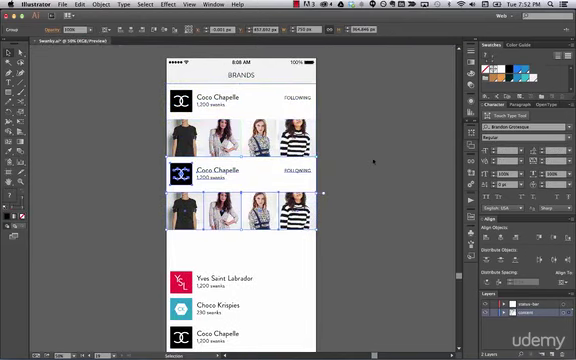
Step: Remove the pink Yves Saint Labrador logo from the lower list and select the second Coco Chapelle module
left_click(360, 120)
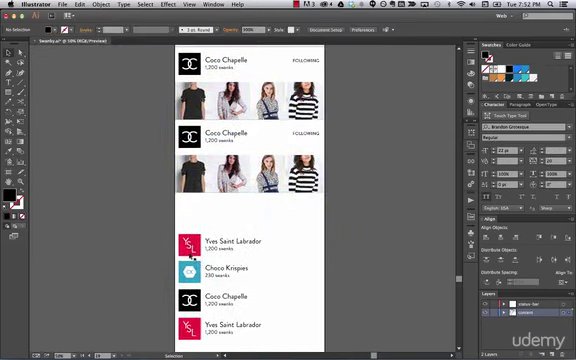
left_click(190, 243)
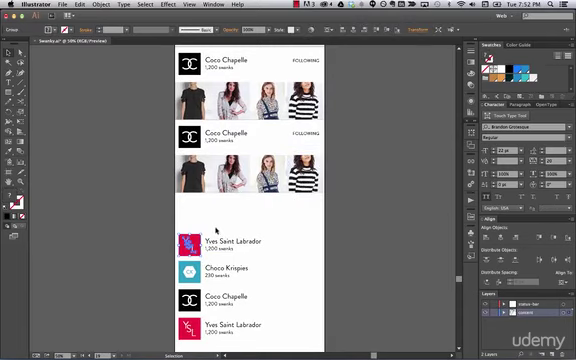
key("Delete")
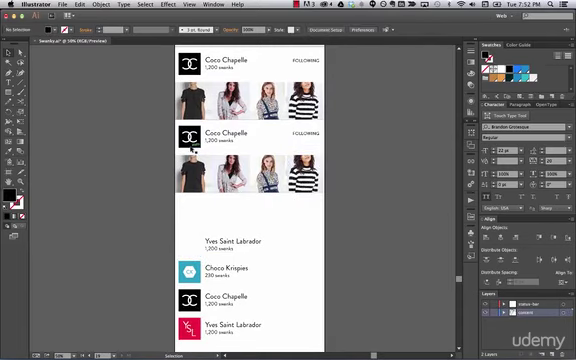
left_click(190, 137)
left_click(345, 230)
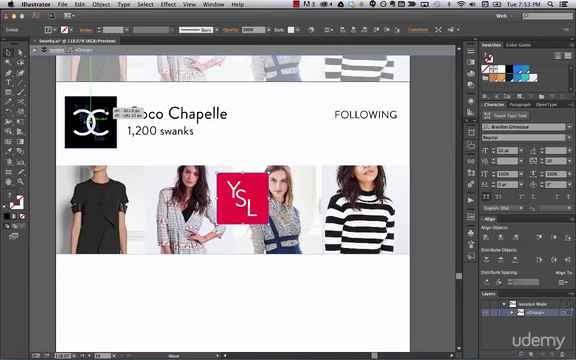
Step: Put the YSL logo over the Chapelle logo on the second card
left_click_drag(120, 110, 92, 120)
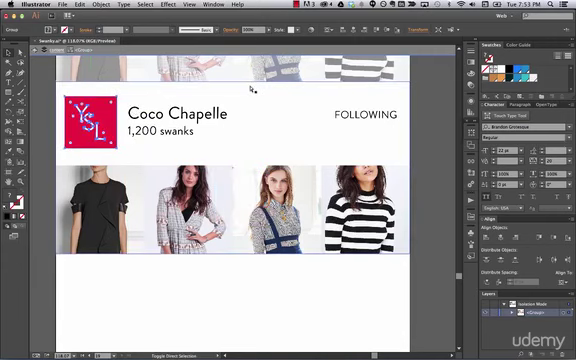
key("super+z")
left_click(216, 90)
key("super+shift+z")
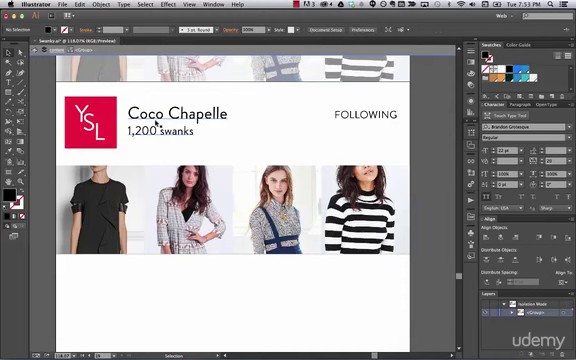
Step: Replace the brand name Coco Chapelle with Yves Saint Labrador
key("t")
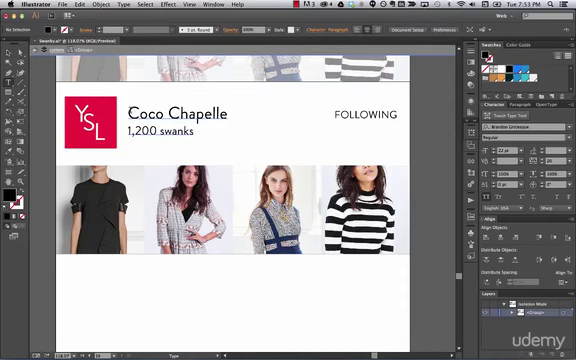
left_click_drag(128, 113, 229, 113)
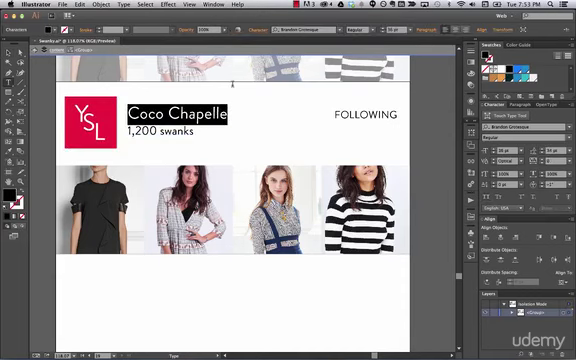
type("Yves")
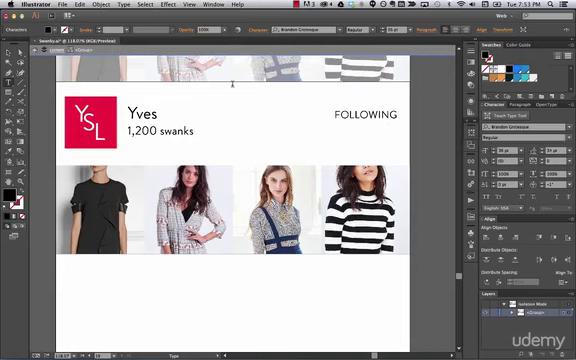
type(" Saint La")
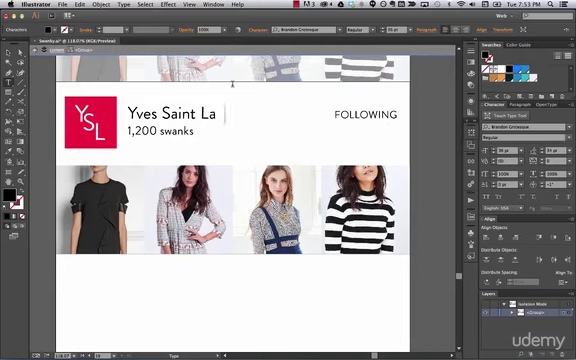
type("brador")
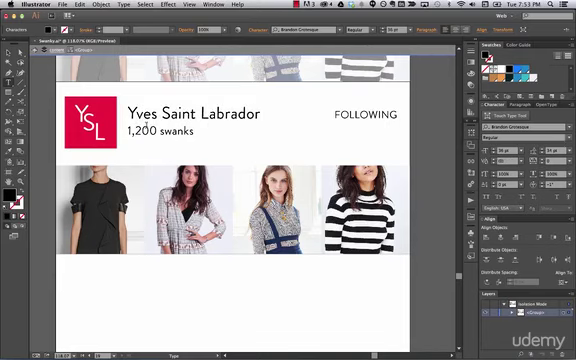
key("Escape")
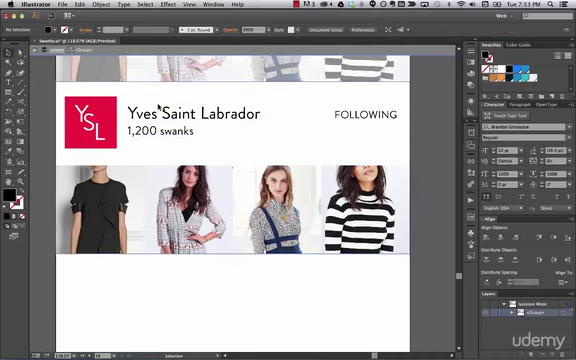
key("super+minus")
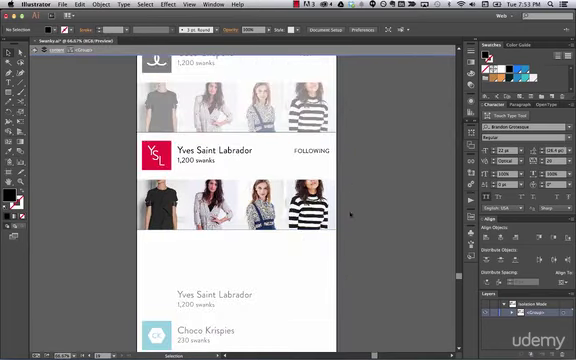
Step: Delete the FOLLOWING label and change the count from 1,200 to 12,200 swanks
double_click(312, 152)
key("Delete")
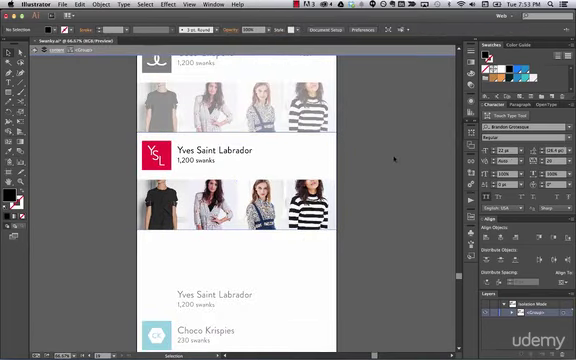
scroll(394, 158, "down", 3)
scroll(394, 158, "down", 1)
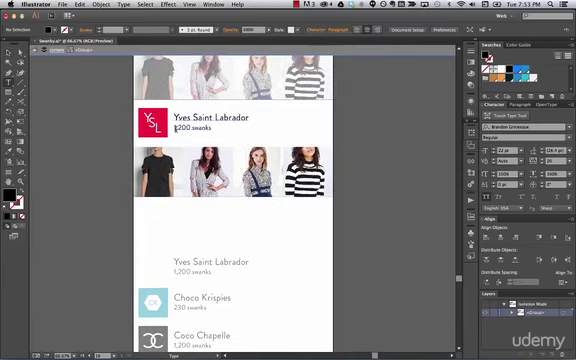
key("t")
left_click(176, 127)
type("2")
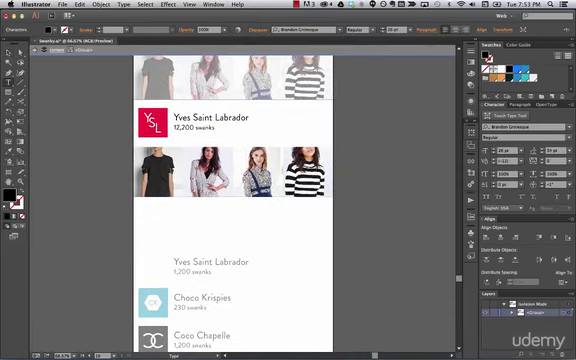
key("Escape")
left_click(420, 176)
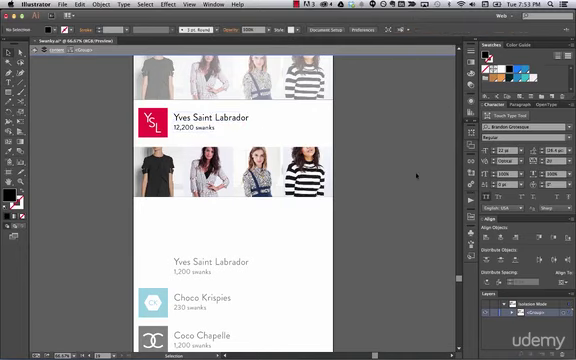
key("ctrl+minus")
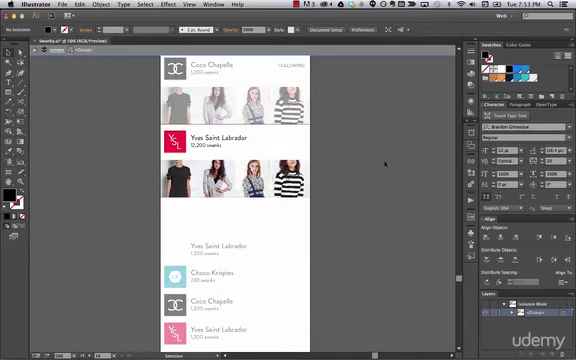
Step: Delete the black t-shirt photo from the Yves Saint Labrador row's first slot
left_click(250, 178)
left_click(218, 180)
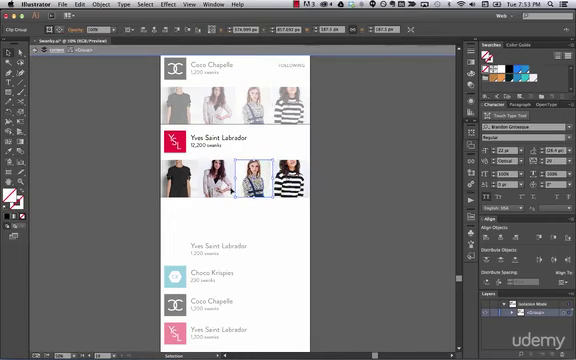
left_click(420, 162)
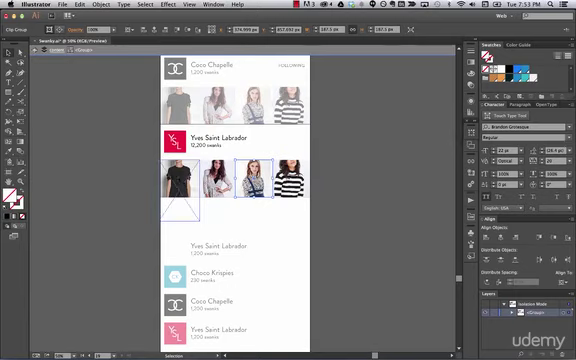
left_click(178, 180)
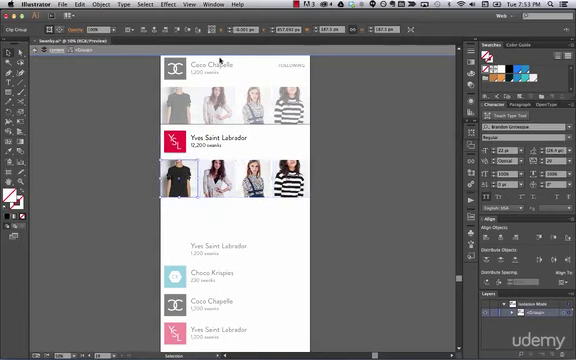
scroll(232, 120, "up", 1)
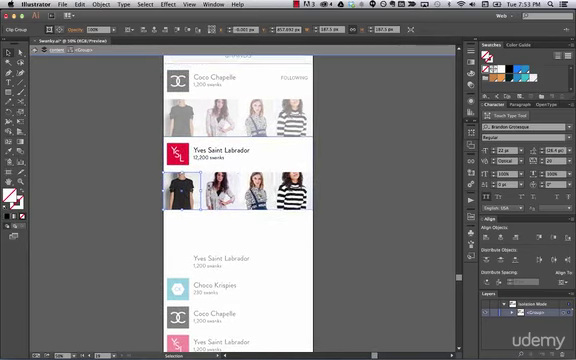
left_click(182, 200)
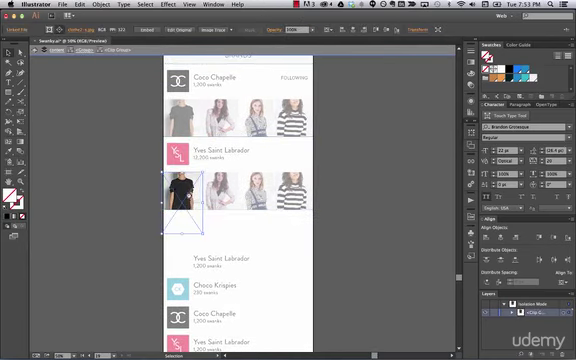
key("Delete")
Step: Place fall07.jpg into the empty first slot and leave the group
key("super+shift+p")
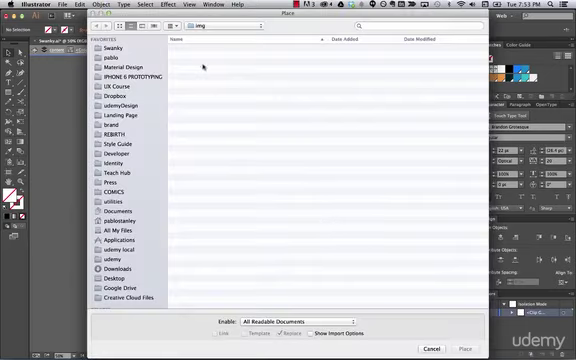
left_click(195, 190)
key("space")
key("space")
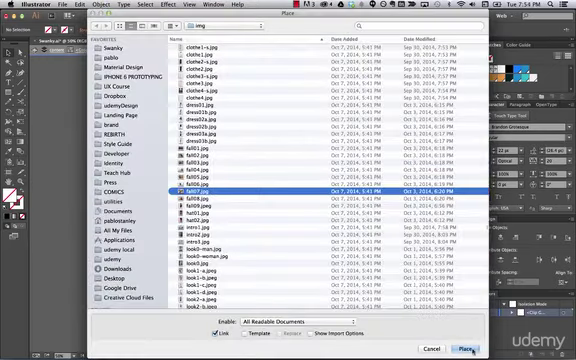
left_click(466, 349)
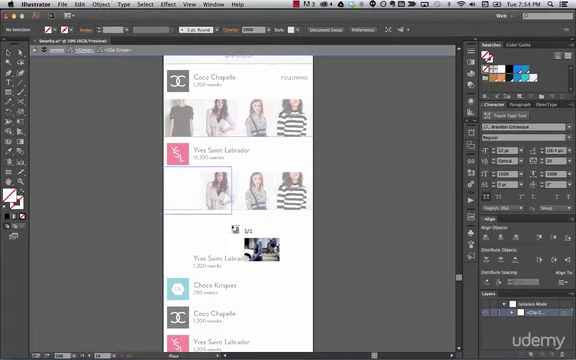
left_click(165, 170)
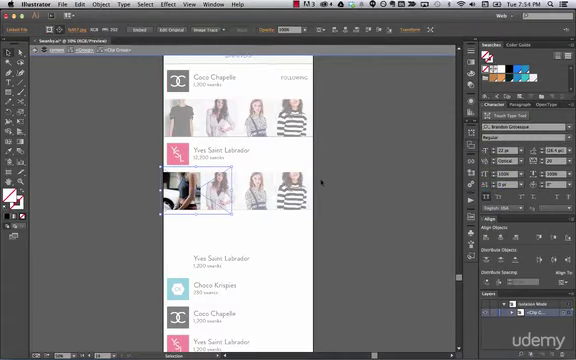
key("Escape")
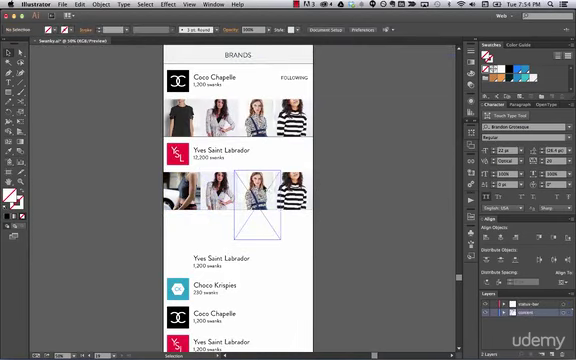
Step: Delete the striped-shirt photo from the last slot of the Yves Saint Labrador row
left_click(240, 190)
left_click(306, 4)
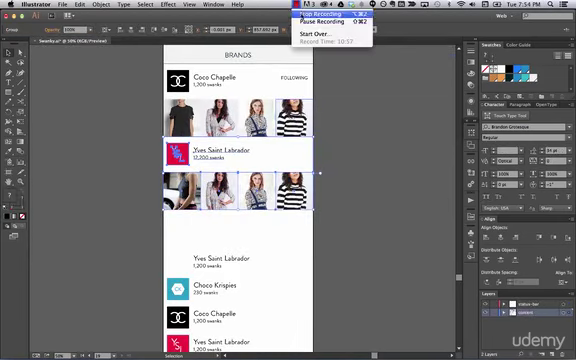
left_click(330, 21)
left_click(349, 170)
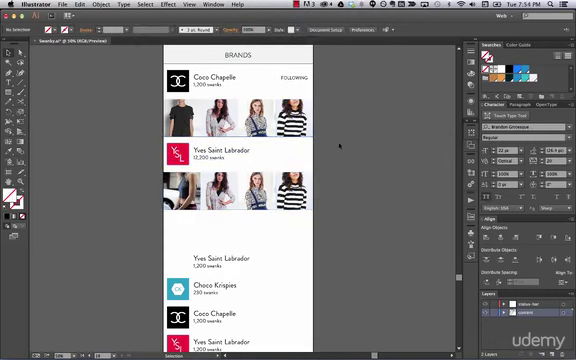
scroll(339, 146, "down", 3)
left_click_drag(320, 120, 276, 168)
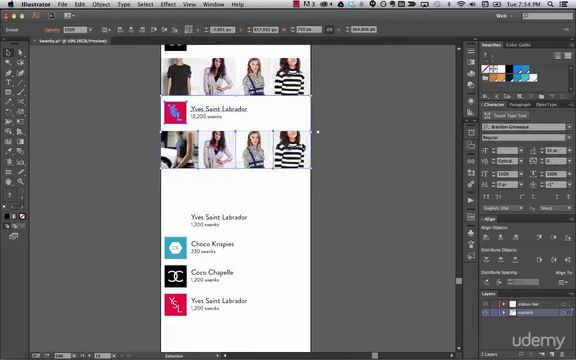
double_click(290, 149)
double_click(290, 149)
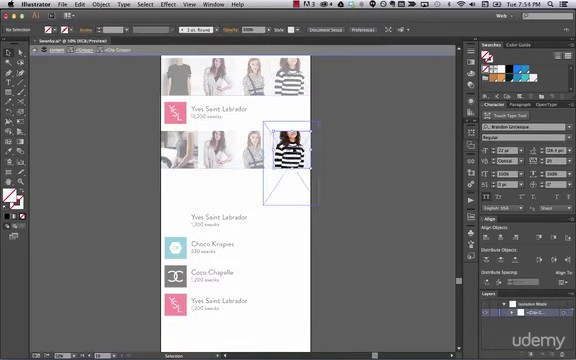
key("Delete")
Step: Place dress02b.jpg into the empty last slot
key("shift+super+p")
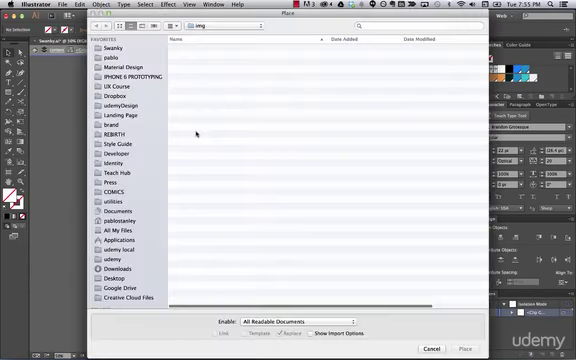
left_click(200, 157)
key("space")
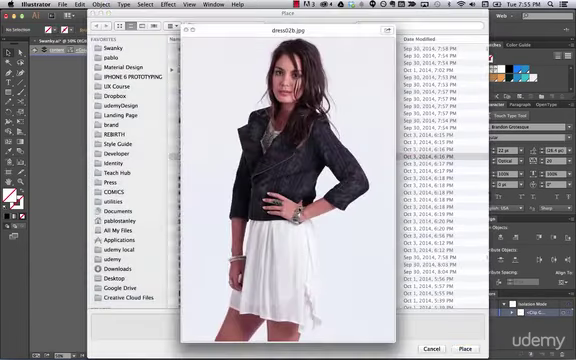
key("space")
left_click(466, 348)
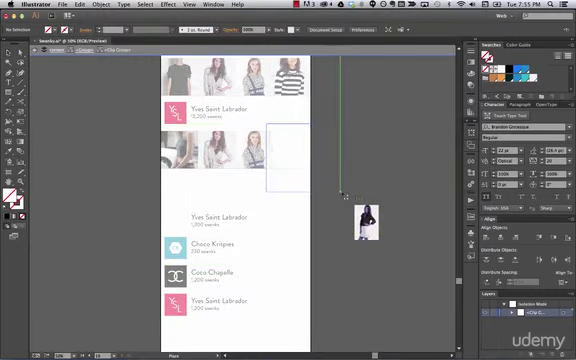
left_click(278, 132)
left_click(333, 158)
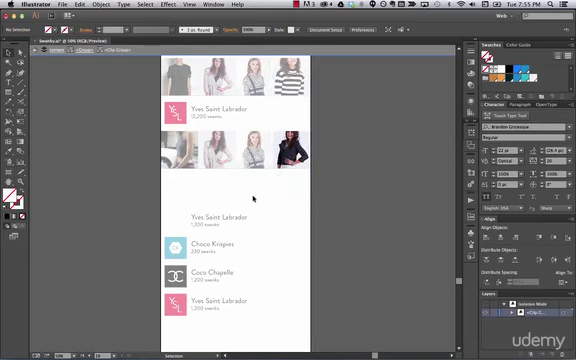
Step: Delete the third photo from the Yves Saint Labrador row
left_click(252, 150)
left_click_drag(252, 150, 262, 170)
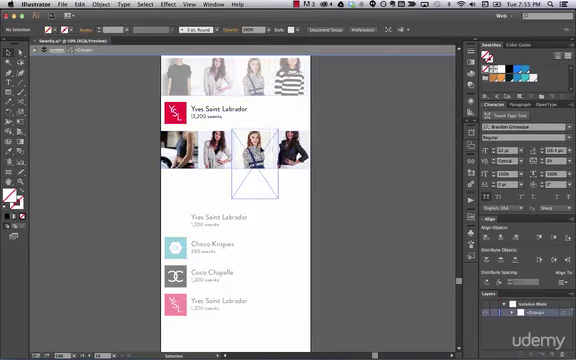
double_click(254, 150)
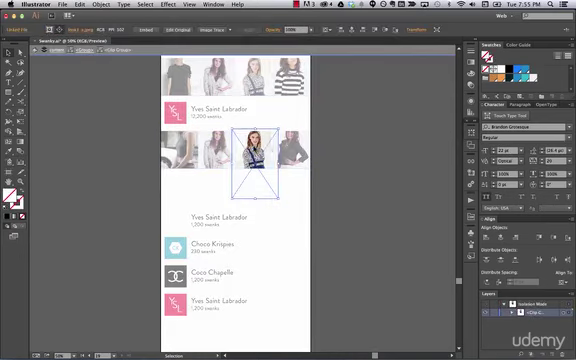
key("Delete")
Step: Place the black coat photo into the row's empty third slot
left_click(62, 4)
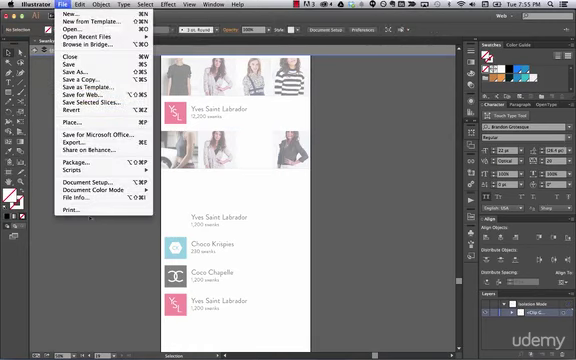
left_click(72, 122)
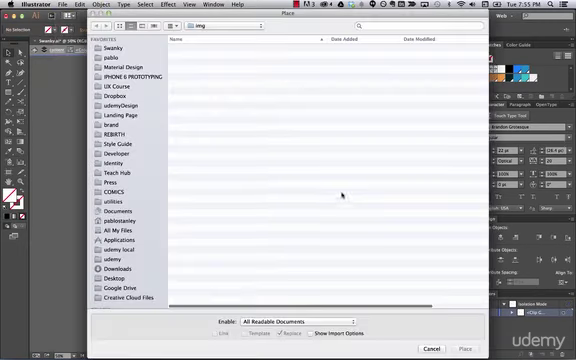
scroll(313, 190, "down", 5)
left_click(245, 243)
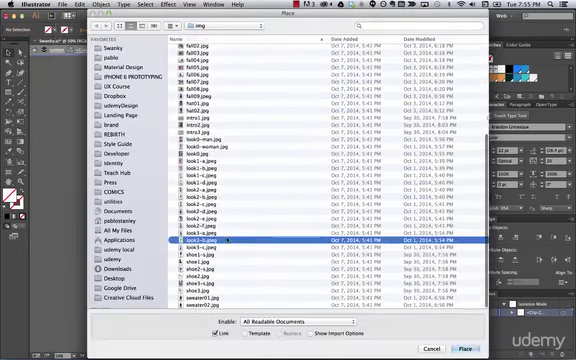
key("space")
key("Down")
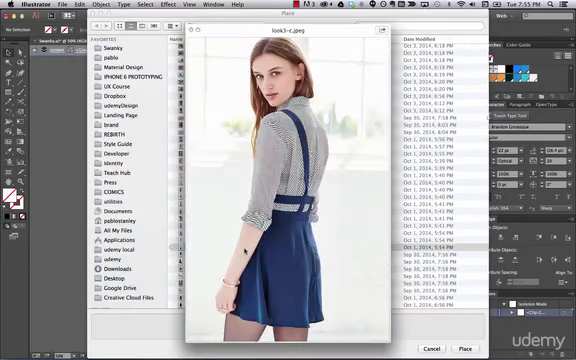
key("Down")
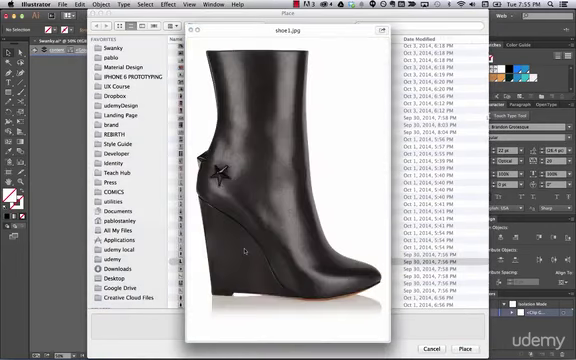
key("Down")
key("space")
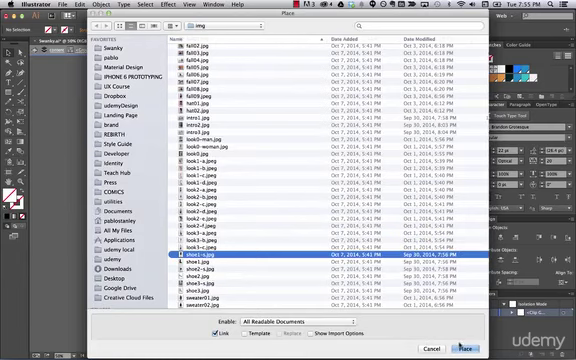
left_click(465, 348)
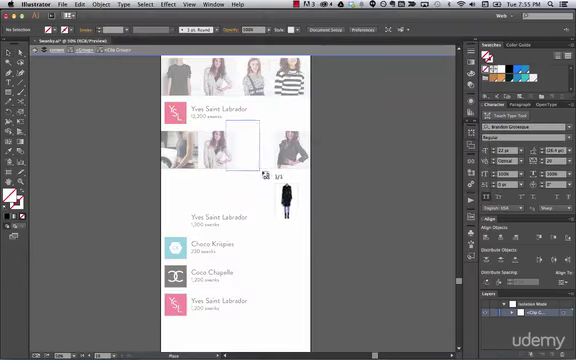
left_click(233, 160)
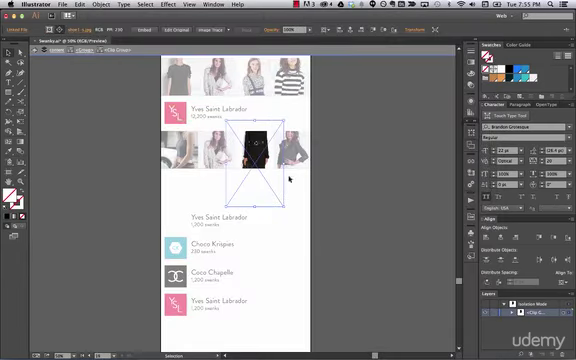
left_click(355, 172)
scroll(379, 100, "up", 3)
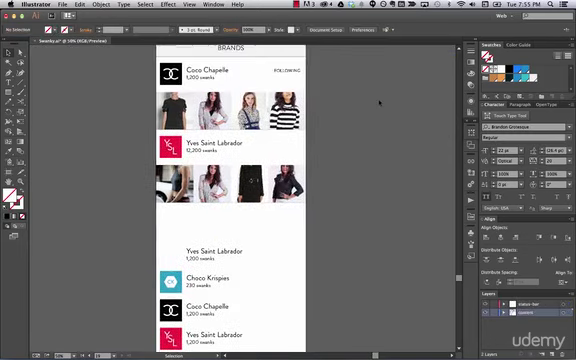
scroll(379, 100, "down", 3)
Step: Delete the second photo from the Yves Saint Labrador row
left_click(335, 132)
left_click(411, 174)
scroll(411, 174, "up", 3)
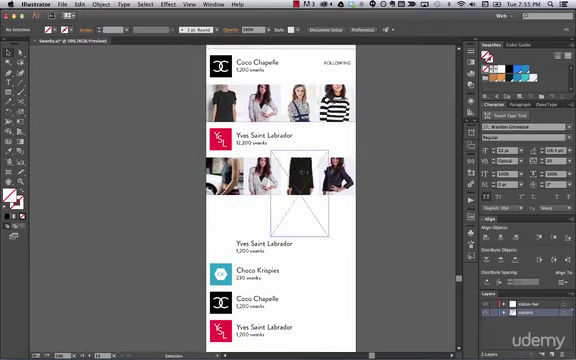
left_click(340, 170)
double_click(237, 139)
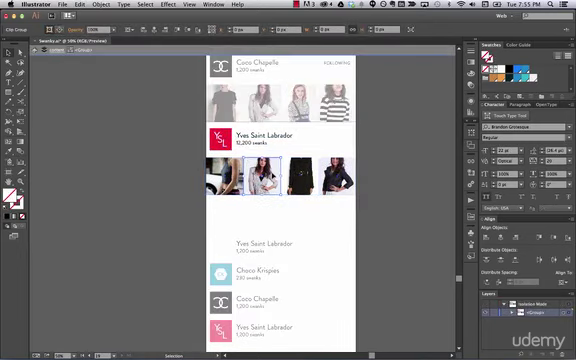
left_click(262, 175)
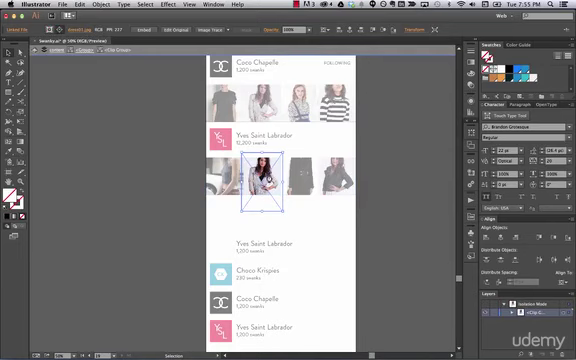
key("Delete")
Step: Place fall04.jpg, the red-jacket photo, and position it in the row's second slot
left_click(64, 4)
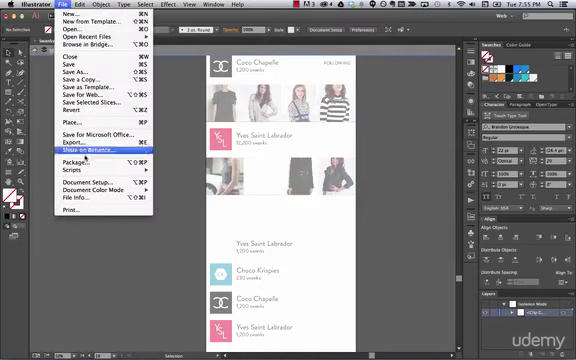
left_click(72, 121)
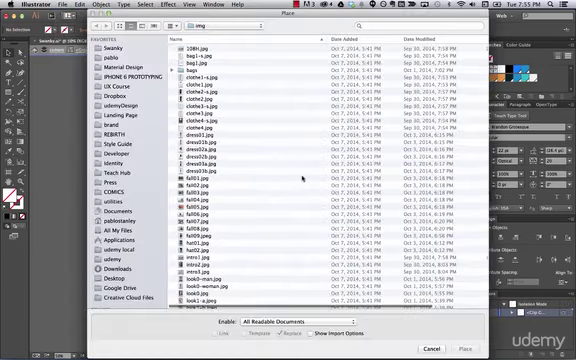
left_click(212, 200)
key("space")
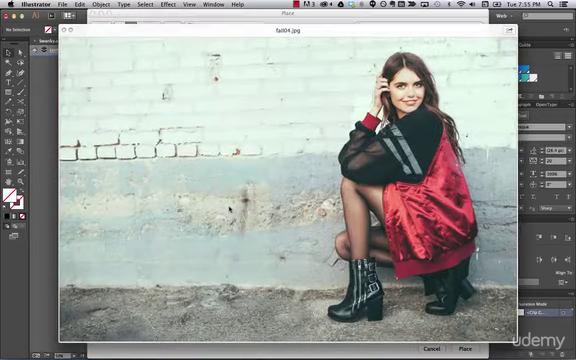
key("space")
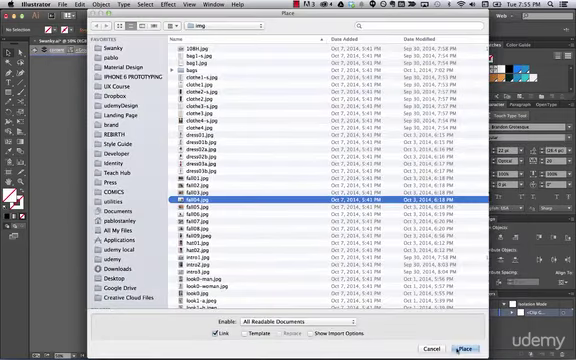
left_click(463, 348)
left_click_drag(213, 150, 300, 200)
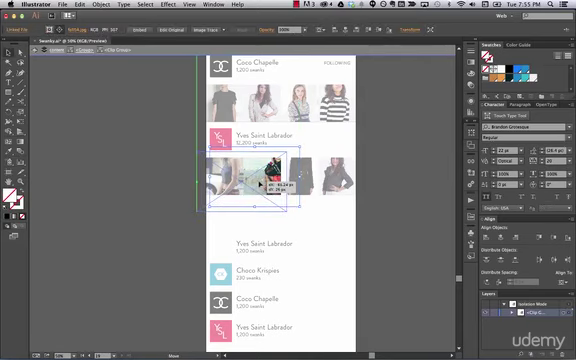
left_click_drag(288, 182, 278, 186)
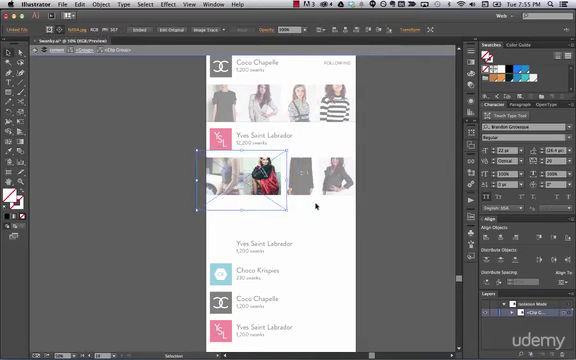
left_click(410, 165)
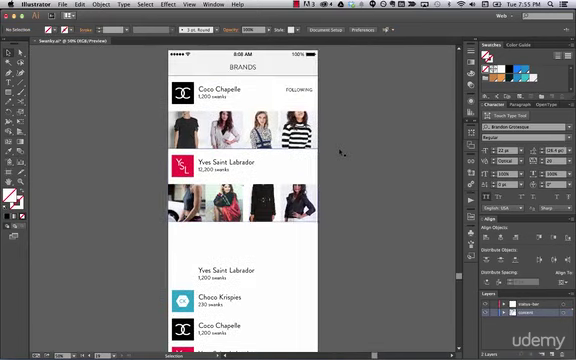
scroll(340, 152, "down", 3)
scroll(340, 152, "down", 3)
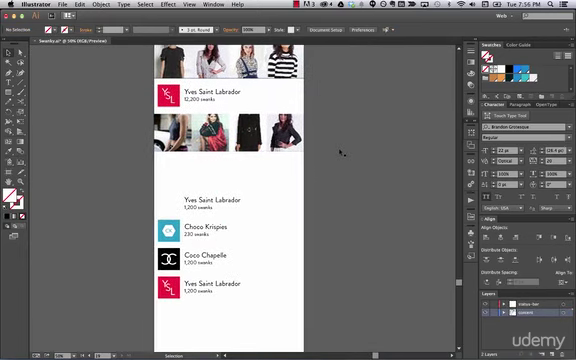
Step: Delete the orphan 'Yves Saint Labrador 1,200 swanks' label, then zoom in on the row's photos
left_click(212, 200)
key("Delete")
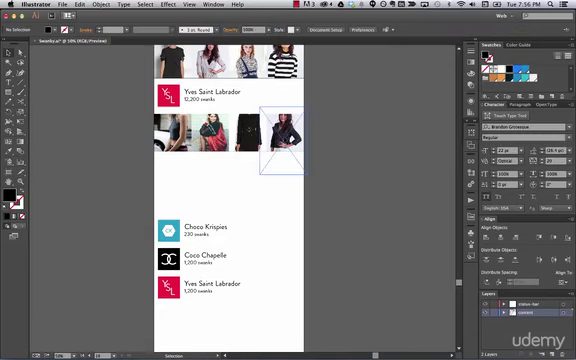
scroll(284, 150, "up", 3)
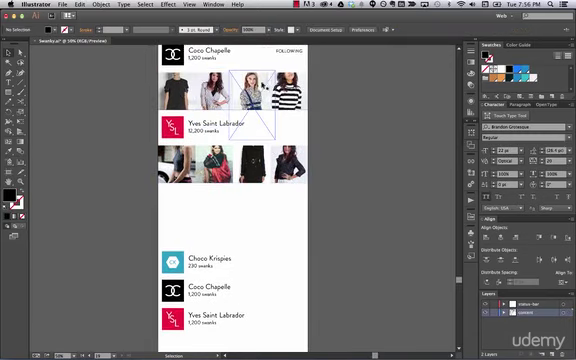
left_click(288, 165)
left_click(250, 163)
left_click(178, 163)
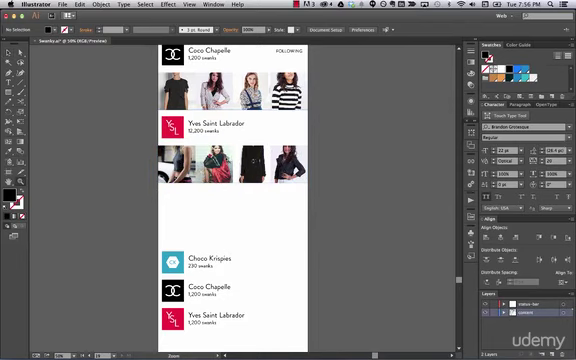
key("super+plus")
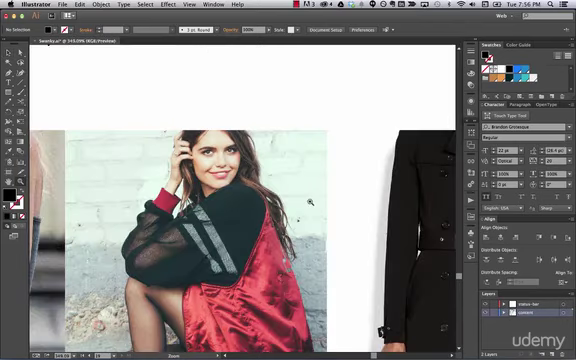
scroll(310, 202, "down", 2)
scroll(310, 202, "down", 2)
scroll(310, 202, "down", 2)
scroll(310, 202, "down", 2)
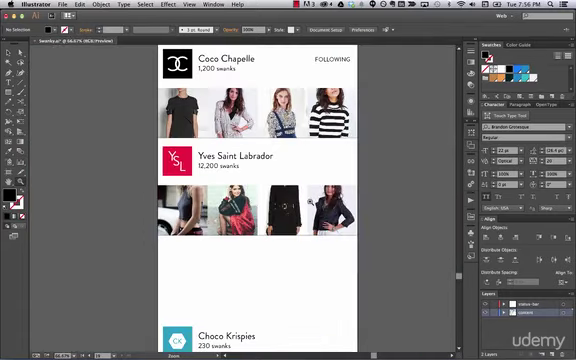
scroll(310, 202, "down", 2)
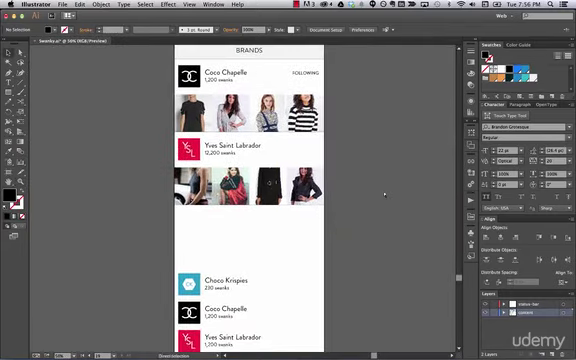
scroll(384, 194, "down", 2)
scroll(384, 194, "down", 2)
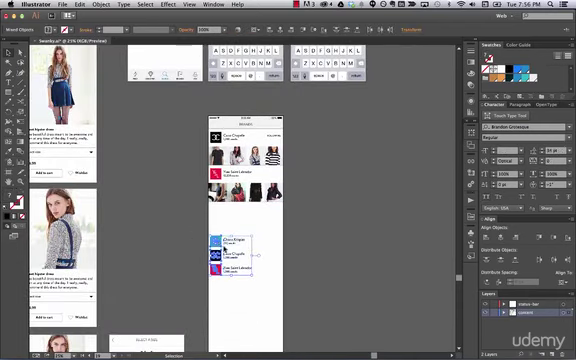
Step: Move the three small brand rows to the pasteboard and repeat the brand blocks downward with Cmd+D
mouse_move(270, 275)
left_mouse_down()
mouse_move(258, 256)
mouse_move(345, 255)
left_mouse_up()
left_click(250, 165)
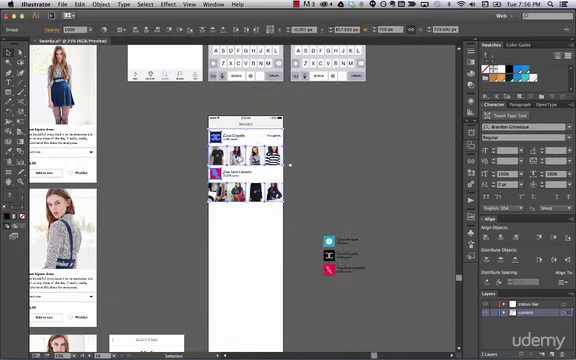
left_click_drag(250, 165, 266, 229)
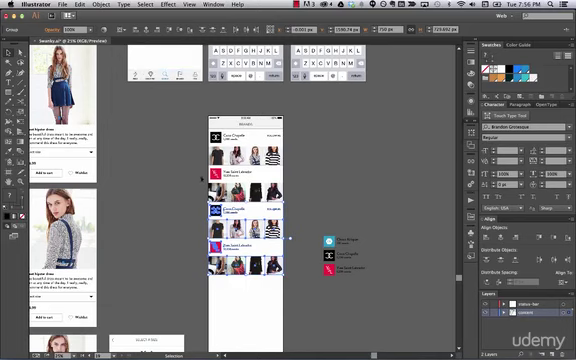
scroll(300, 200, "down", 5)
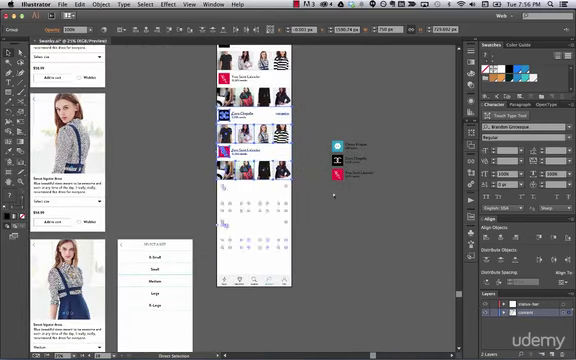
key("ctrl+d")
left_click(335, 260)
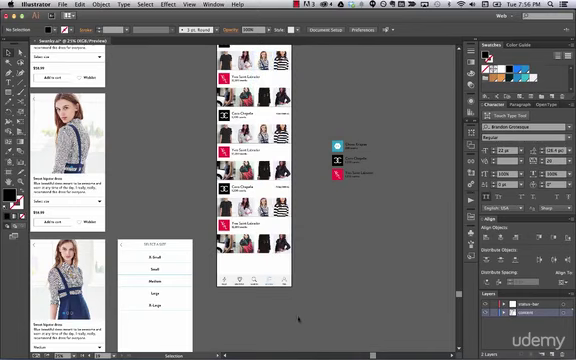
Step: Move the tab bar lower and shift a brand row to the grid's bottom
left_click_drag(255, 282, 282, 303)
left_click(298, 200)
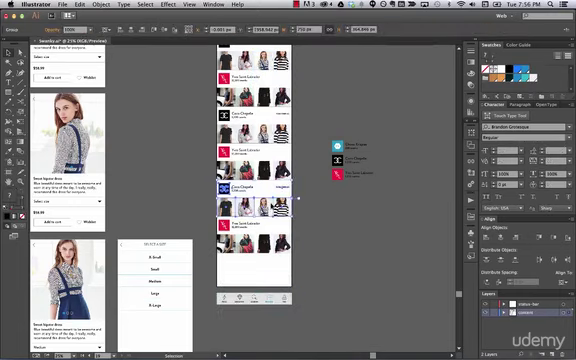
mouse_move(255, 190)
left_mouse_down()
mouse_move(278, 285)
mouse_move(290, 303)
left_mouse_up()
left_click(278, 300)
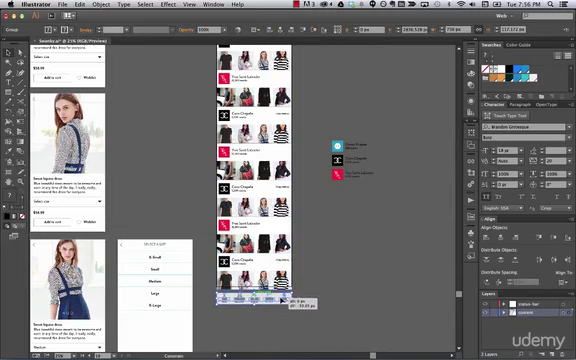
scroll(230, 243, "up", 5)
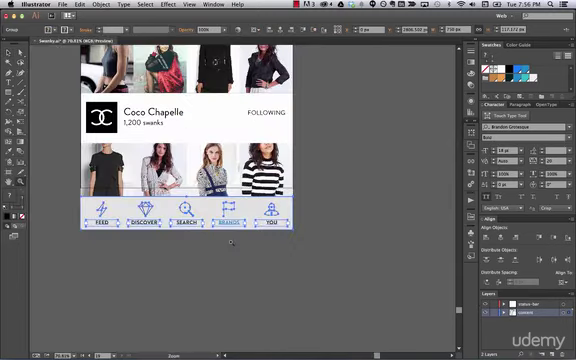
Step: Nudge the tab bar down and pull the artboard's bottom edge up to just below it
mouse_move(230, 220)
left_mouse_down()
mouse_move(232, 252)
mouse_move(255, 208)
left_mouse_up()
left_click(250, 272)
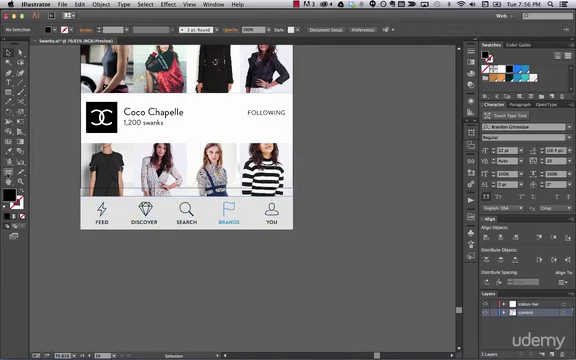
key("shift+o")
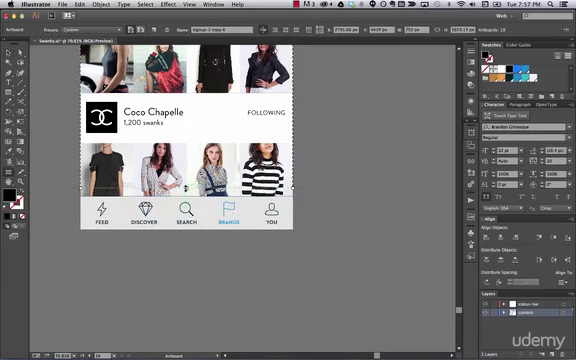
left_click_drag(183, 250, 183, 232)
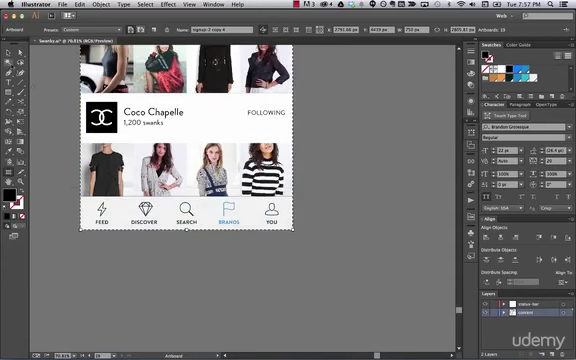
key("v")
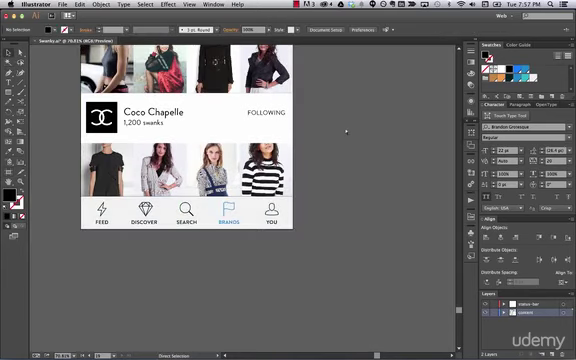
key("super+minus")
key("super+minus")
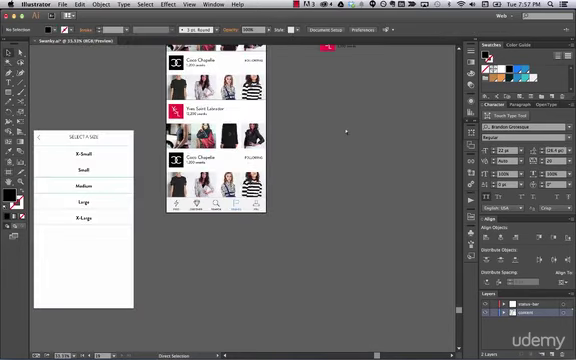
scroll(346, 131, "up", 5)
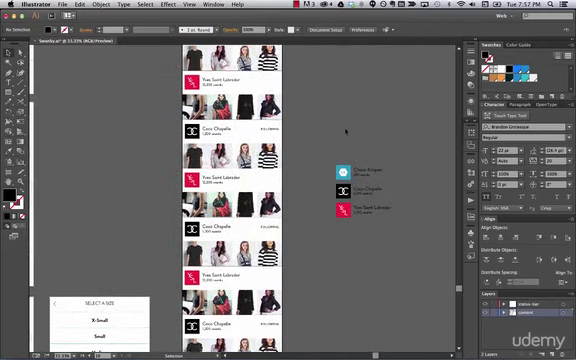
scroll(346, 131, "up", 5)
scroll(346, 131, "down", 5)
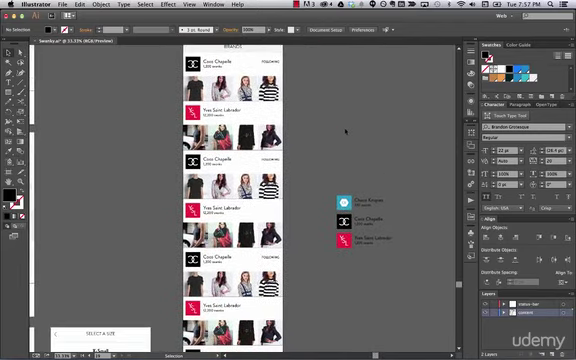
scroll(300, 150, "right", 5)
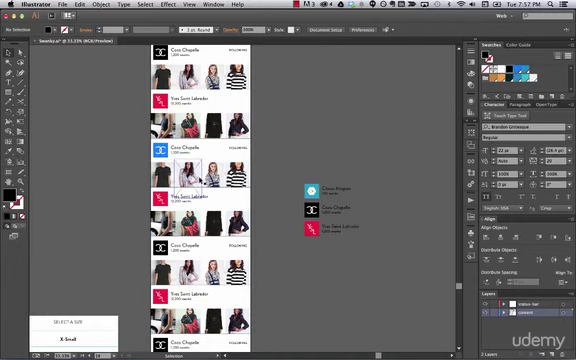
Step: Cut the second product photo from the blue Coco Chapelle module and open Place
double_click(188, 175)
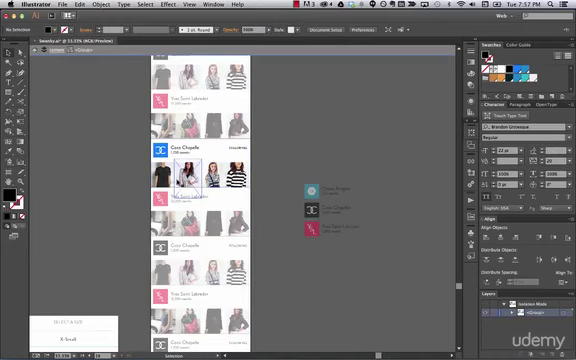
left_click(188, 175)
key("ctrl+x")
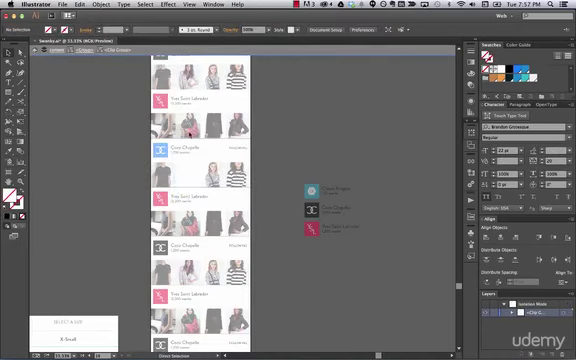
key("shift+ctrl+p")
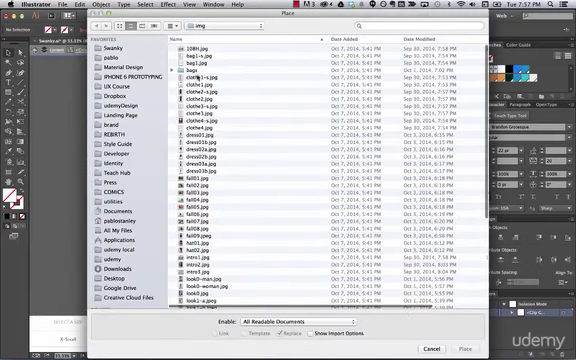
Step: Place bag03a.jpg from the bags folder into the module's empty photo slot
double_click(192, 70)
left_click(199, 77)
key("space")
key("space")
left_click(466, 348)
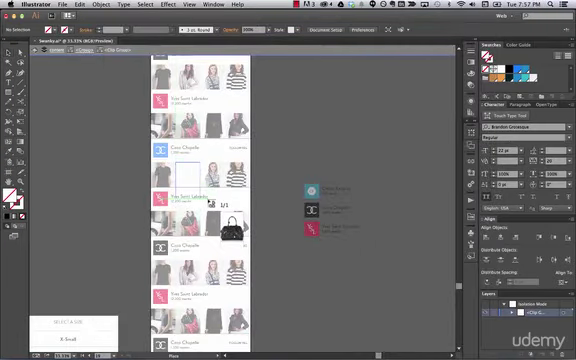
left_click(188, 175)
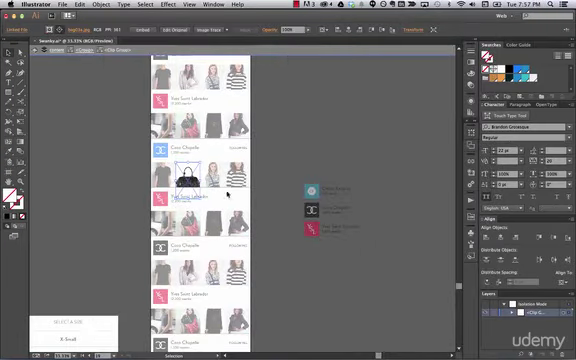
left_click(309, 150)
scroll(283, 147, "down", 3)
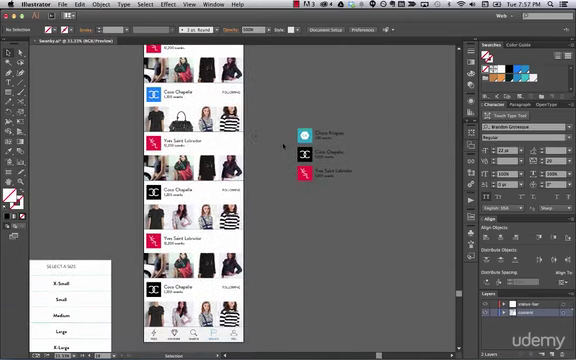
Step: Replace the striped-shirt photo with bag01b.jpg, fitted into the fourth slot
double_click(230, 120)
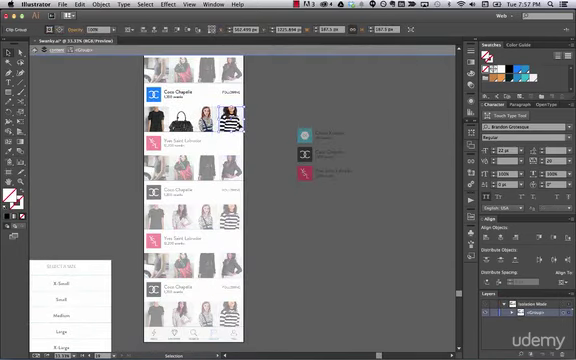
left_click(236, 121)
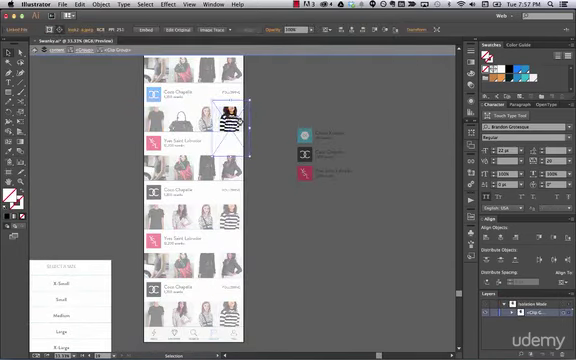
left_click(63, 4)
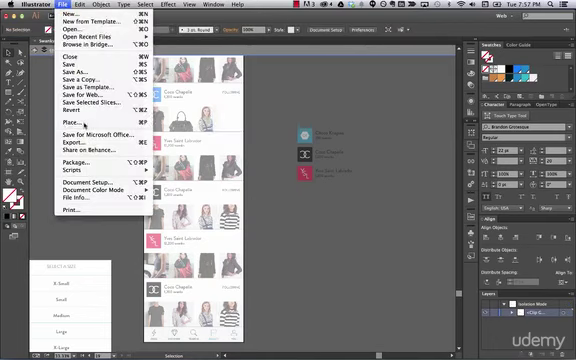
left_click(72, 122)
left_click(211, 62)
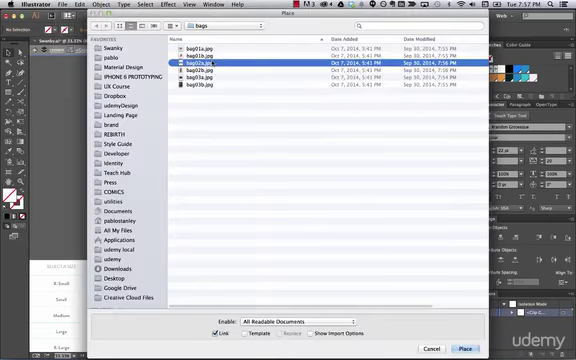
key("space")
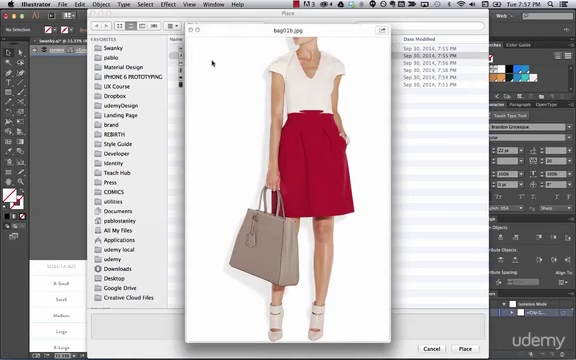
key("space")
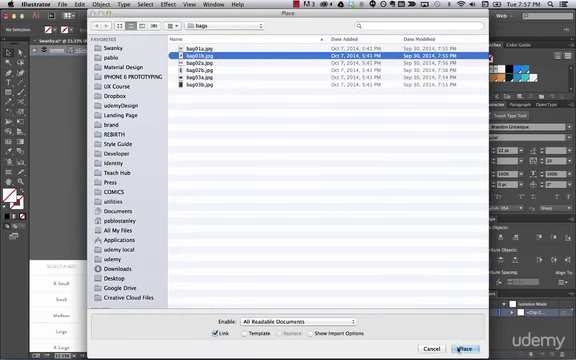
left_click(464, 349)
left_click_drag(218, 92, 250, 147)
left_click(278, 128)
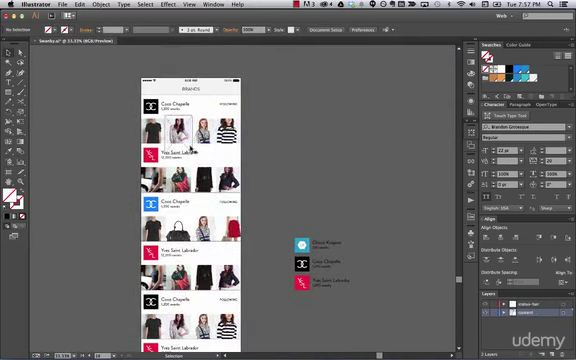
scroll(276, 184, "down", 5)
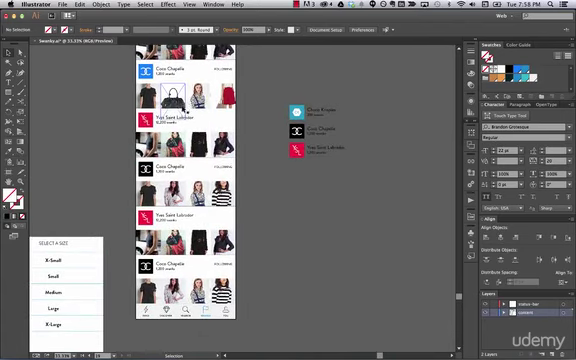
Step: Select the third Coco Chapelle header and begin deleting 'Coco' from its name
left_click(170, 72)
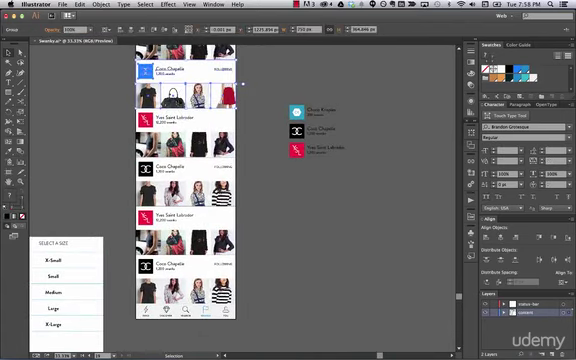
left_click(267, 228)
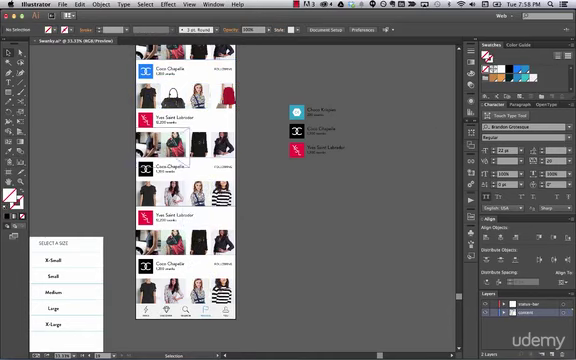
left_click(232, 170)
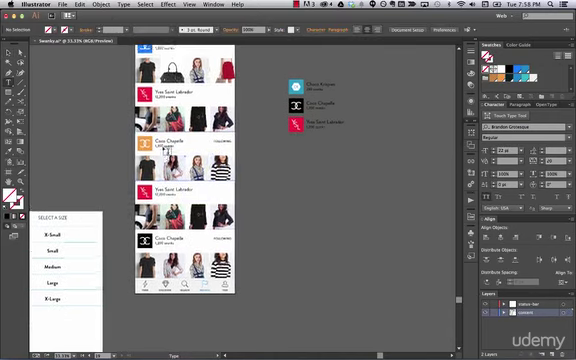
scroll(300, 180, "up", 3)
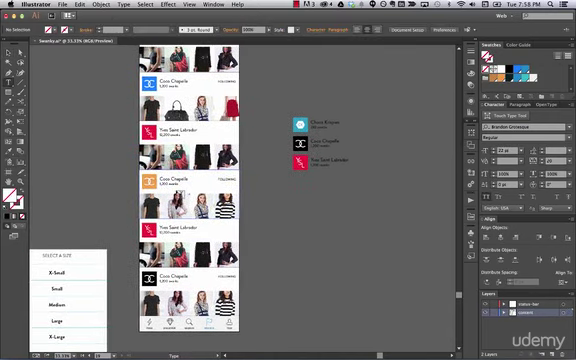
key("BackSpace")
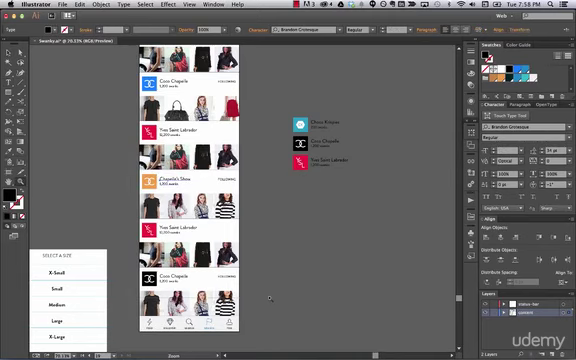
Step: Zoom in on the renamed Chapelle's Show row and return to the Selection tool
key("ctrl+plus")
scroll(362, 213, "up", 3)
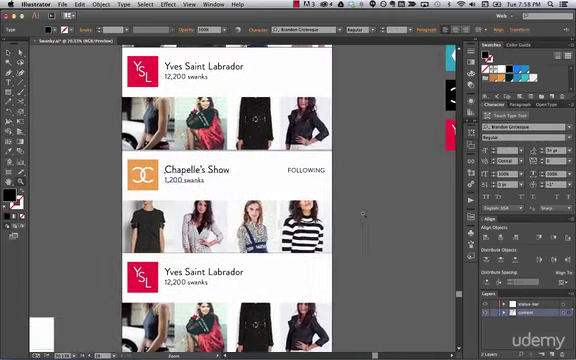
scroll(362, 213, "up", 3)
scroll(362, 213, "down", 2)
scroll(362, 213, "up", 3)
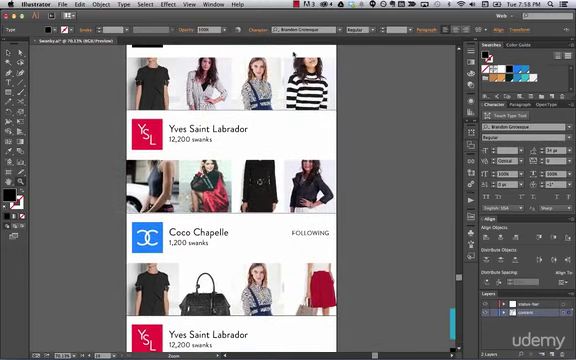
scroll(285, 44, "up", 4)
key("v")
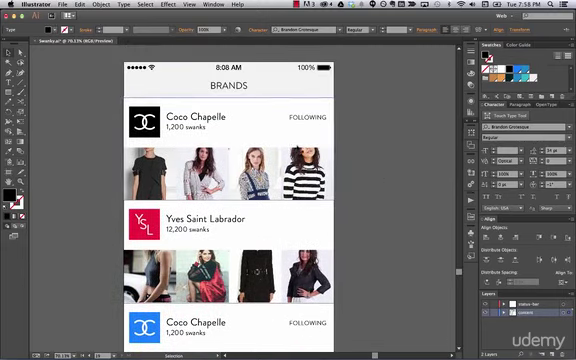
scroll(148, 46, "down", 1)
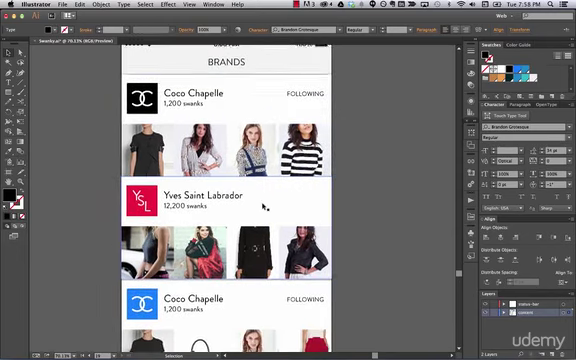
scroll(260, 200, "down", 5)
scroll(260, 200, "down", 3)
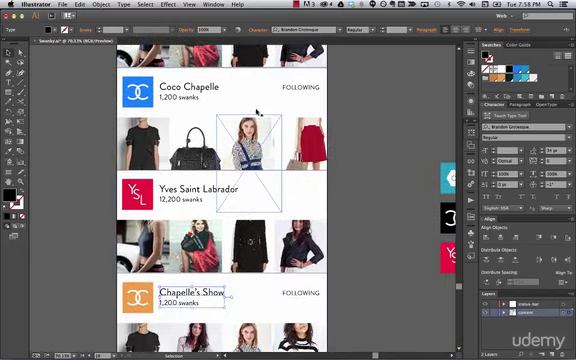
scroll(280, 210, "down", 5)
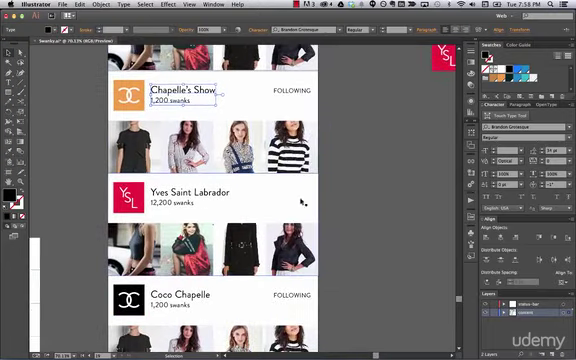
scroll(290, 210, "down", 2)
scroll(300, 200, "down", 5)
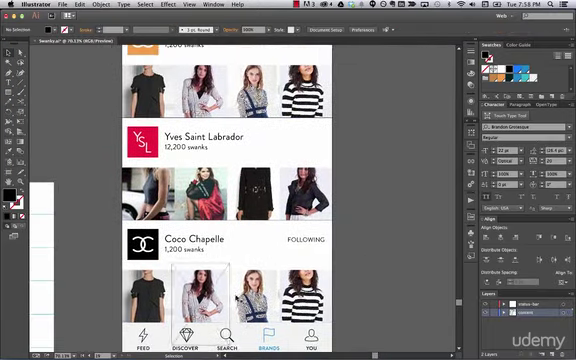
Step: Delete the third product photo inside the Chapelle's Show clip group
left_click(235, 258)
left_click(253, 92)
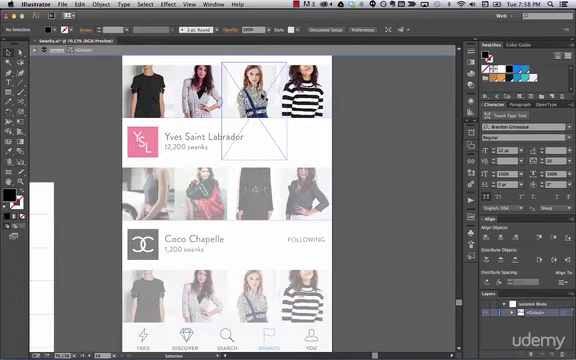
double_click(253, 92)
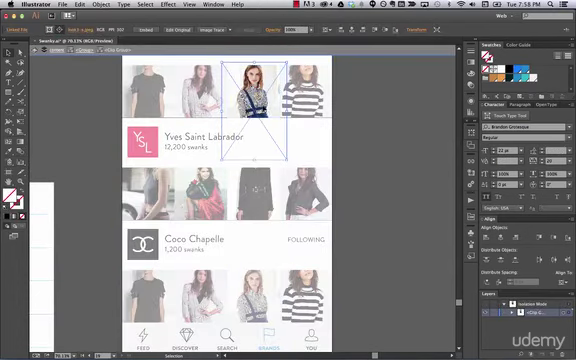
key("BackSpace")
Step: Browse and preview the bag photos in the File > Place browser
left_click(63, 4)
left_click(70, 120)
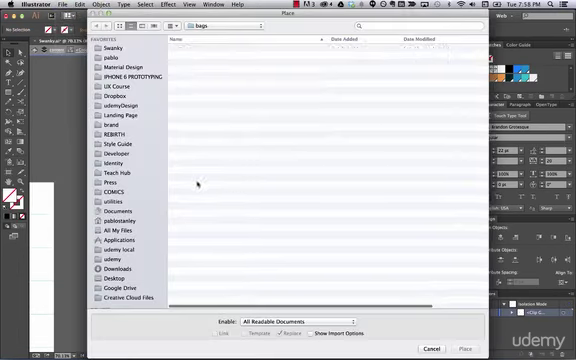
left_click(195, 77)
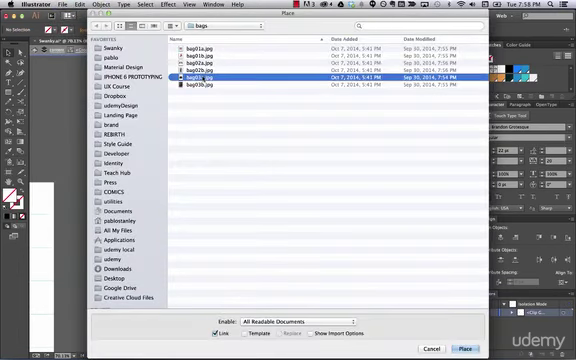
key("space")
key("Up")
key("Up")
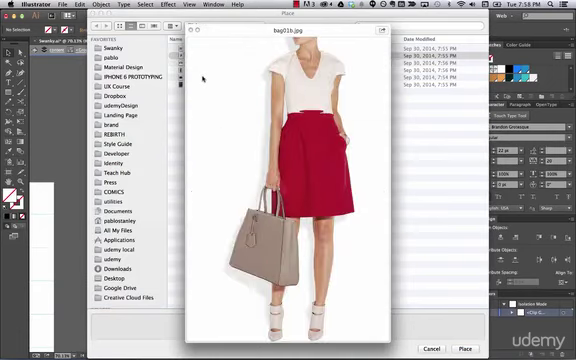
key("space")
Step: Place a model photo from the img folder into the empty third box
left_click(221, 27)
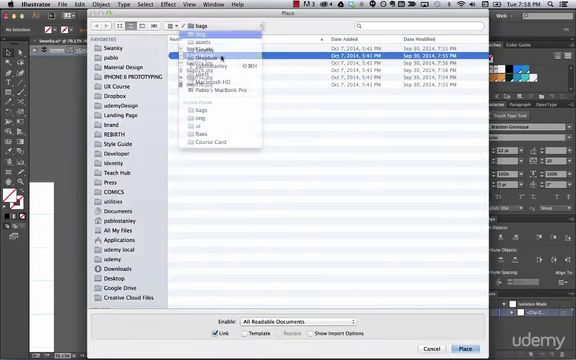
left_click(222, 36)
left_click(228, 205)
key("space")
key("space")
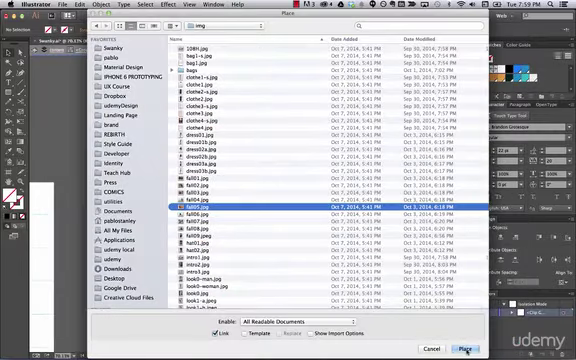
left_click(465, 348)
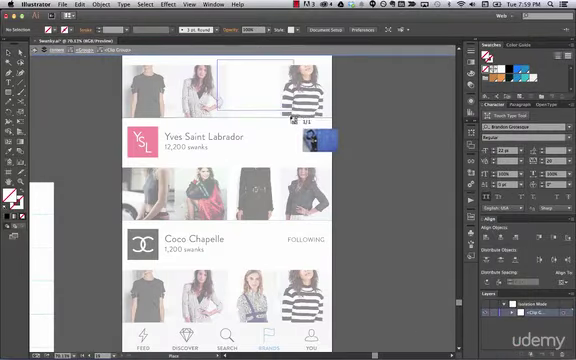
left_click(250, 90)
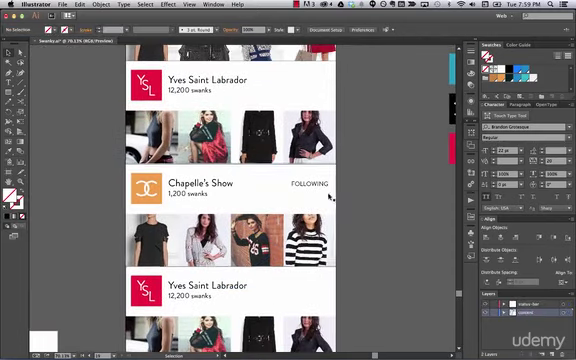
Step: Isolate the striped-shirt photo group and delete its image
double_click(318, 222)
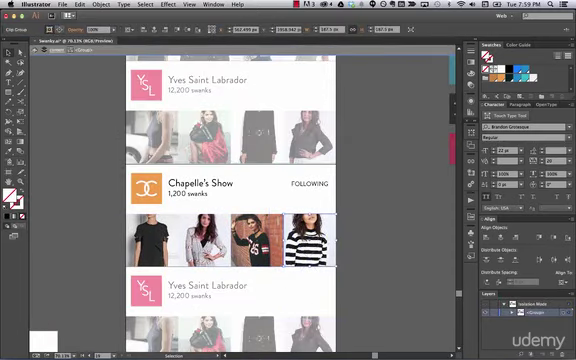
left_click(318, 235)
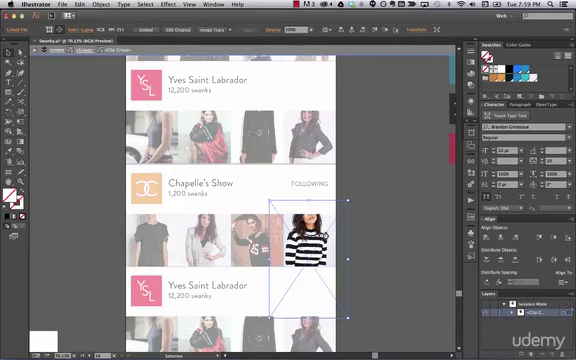
key("Delete")
Step: Preview the dress photos in the Place browser to pick a replacement
key("shift+super+p")
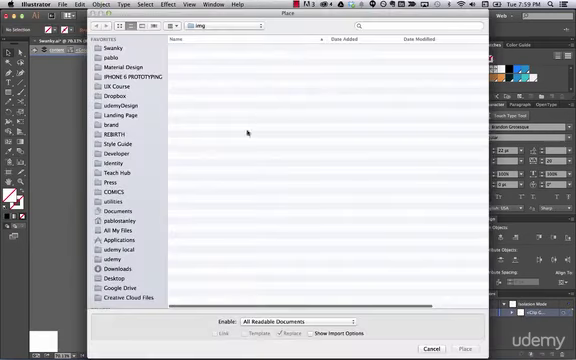
left_click(215, 150)
key("space")
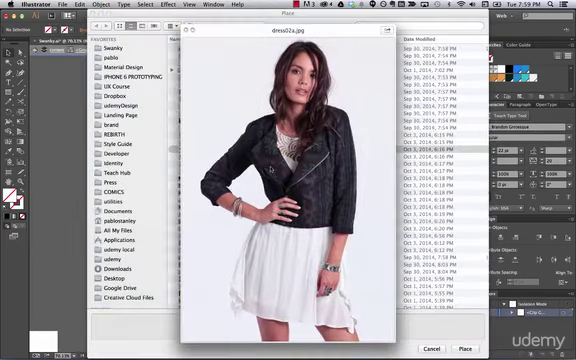
key("Down")
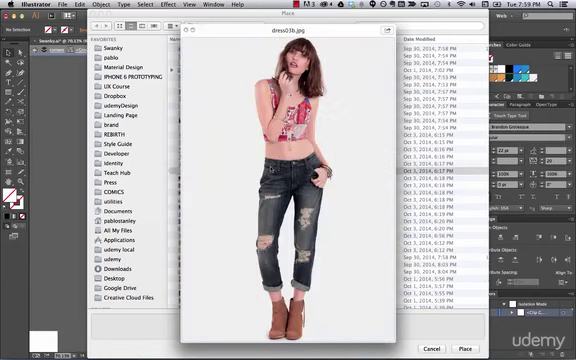
key("Down")
key("space")
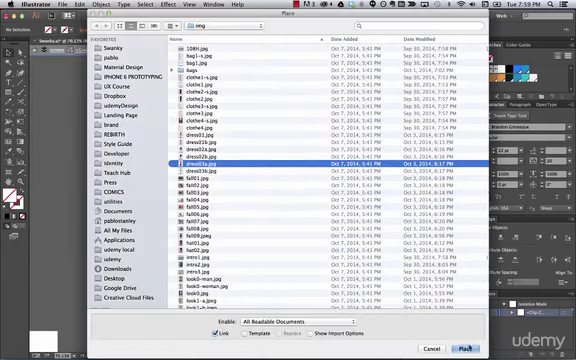
Step: Place dress03a.jpg in the last slot, align it with the row, and exit the group
left_click(466, 348)
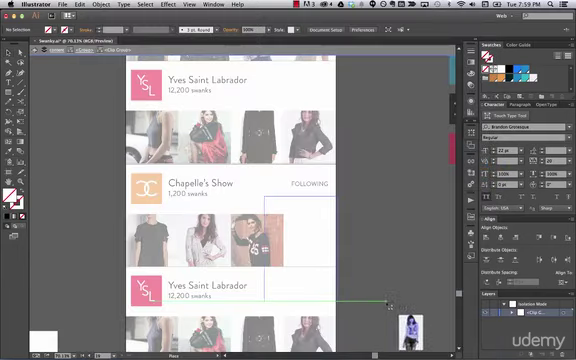
left_click(300, 240)
left_click_drag(310, 238, 320, 247)
left_click(389, 241)
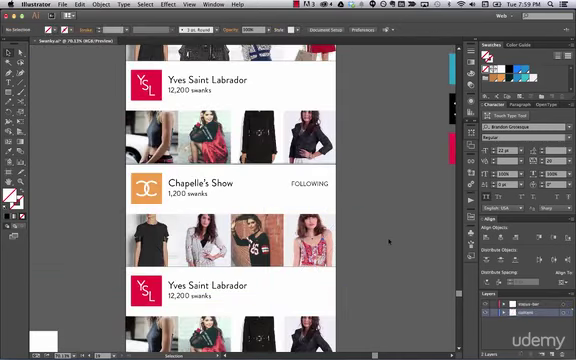
key("super+minus")
key("super+minus")
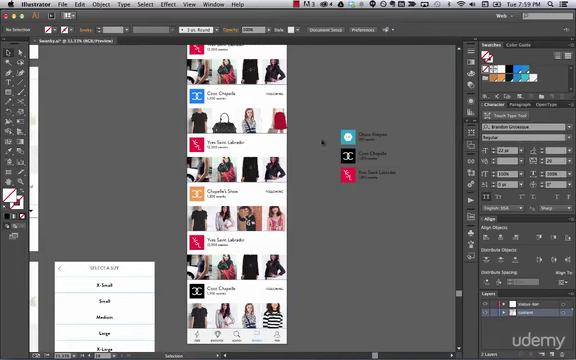
Step: Marquee-select and delete the three logos right of the artboard, then readjust the zoom
left_click_drag(384, 173, 422, 203)
key("Delete")
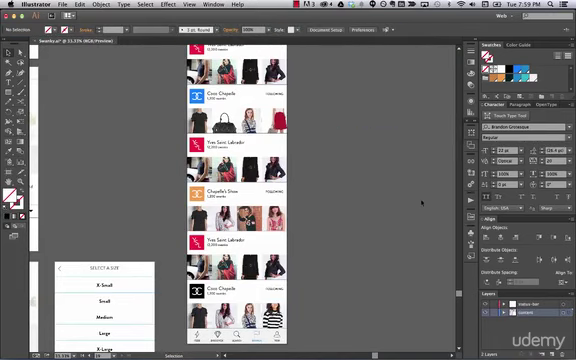
key("super+minus")
key("super+equal")
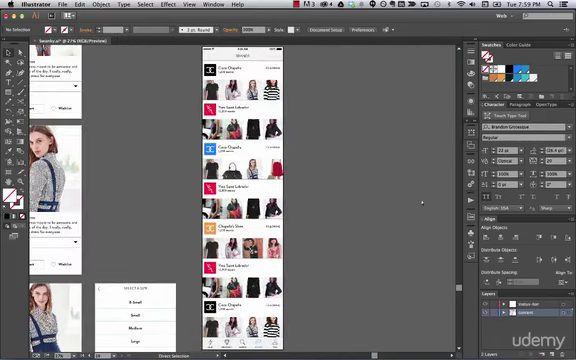